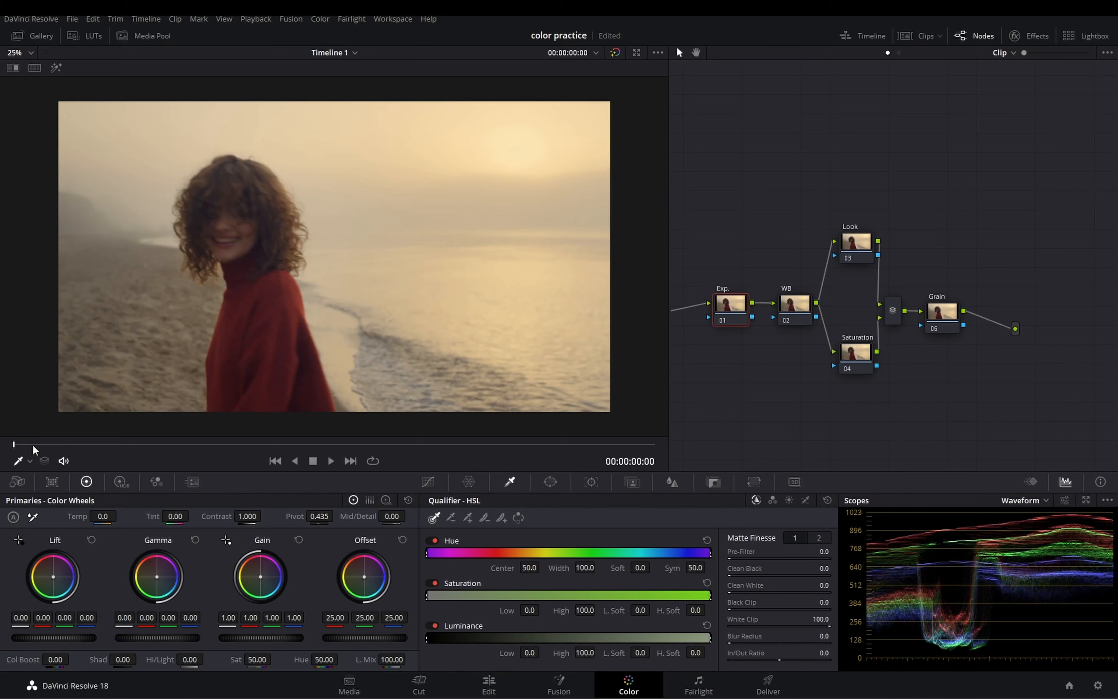
# Step: At frame 00:00:13:21, enable editable splines on the Exp. node's custom curve and bend its lower end down to darken the shadows
pyautogui.moveTo(33, 445); pyautogui.dragTo(556, 459)
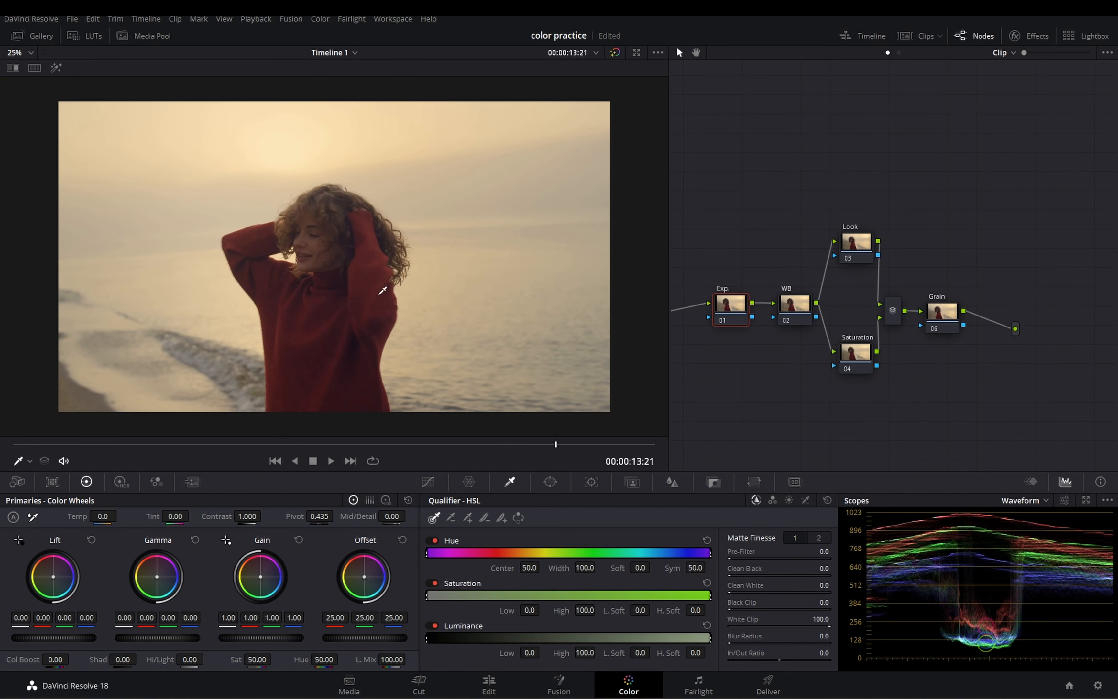
pyautogui.press('super+s')
pyautogui.click(430, 481)
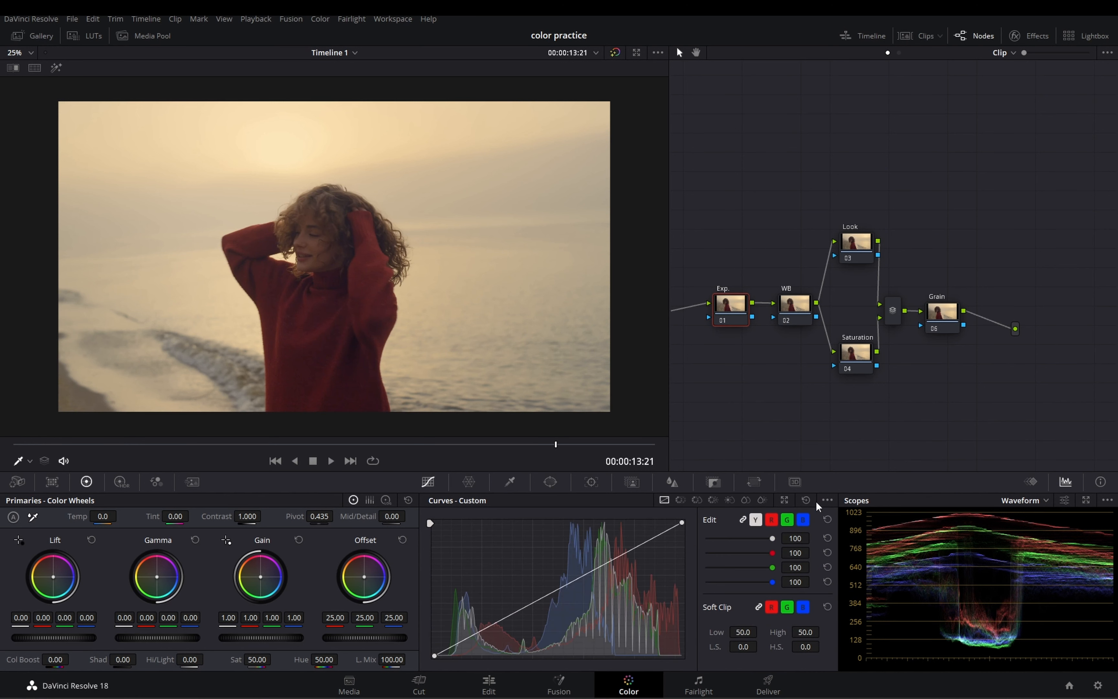
pyautogui.click(827, 500)
pyautogui.click(827, 573)
pyautogui.click(435, 655)
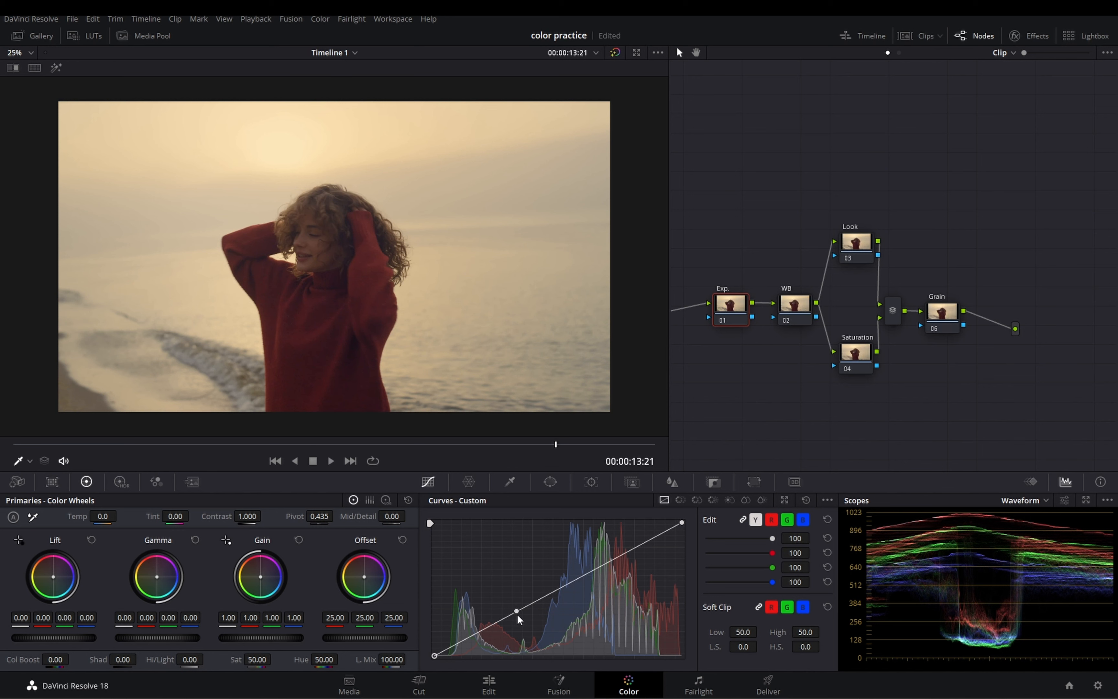
pyautogui.moveTo(517, 611); pyautogui.dragTo(539, 623)
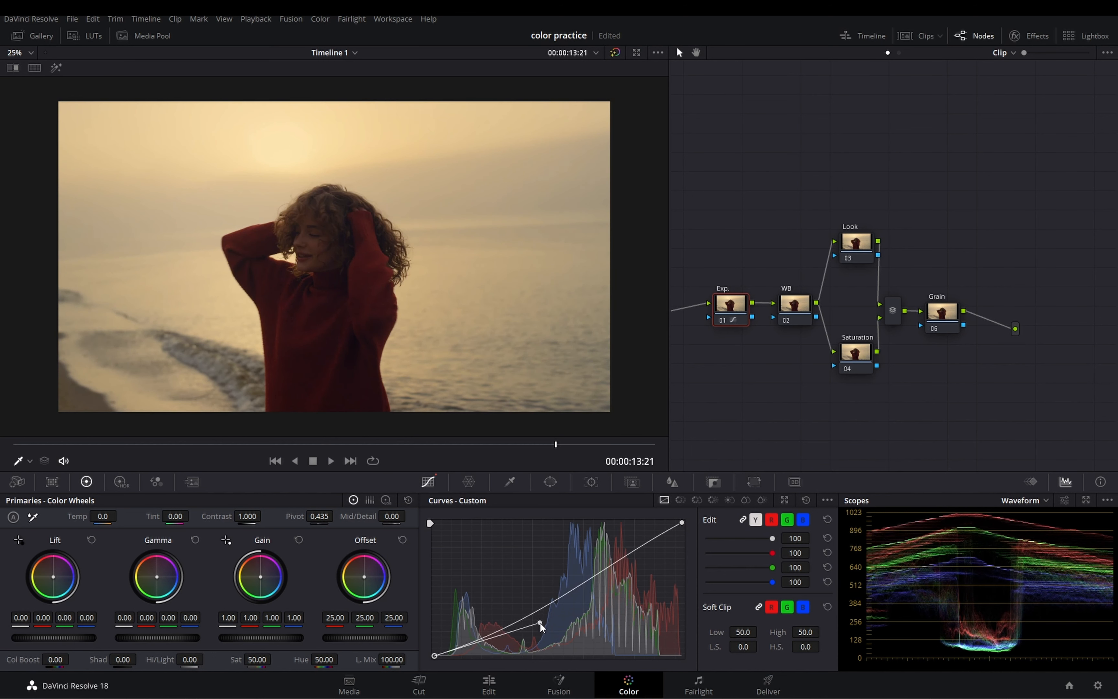
# Step: Bend the upper part of the Exp. curve upward with the white point's handle and lower the white point slightly
pyautogui.click(679, 523)
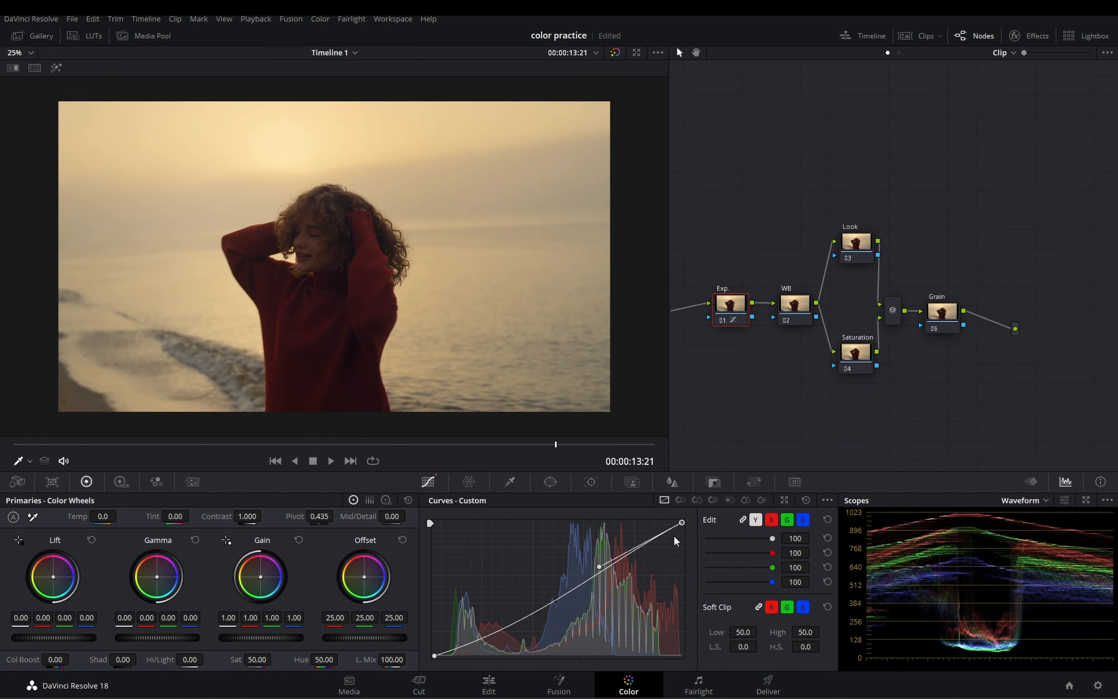
pyautogui.moveTo(599, 566); pyautogui.dragTo(592, 563)
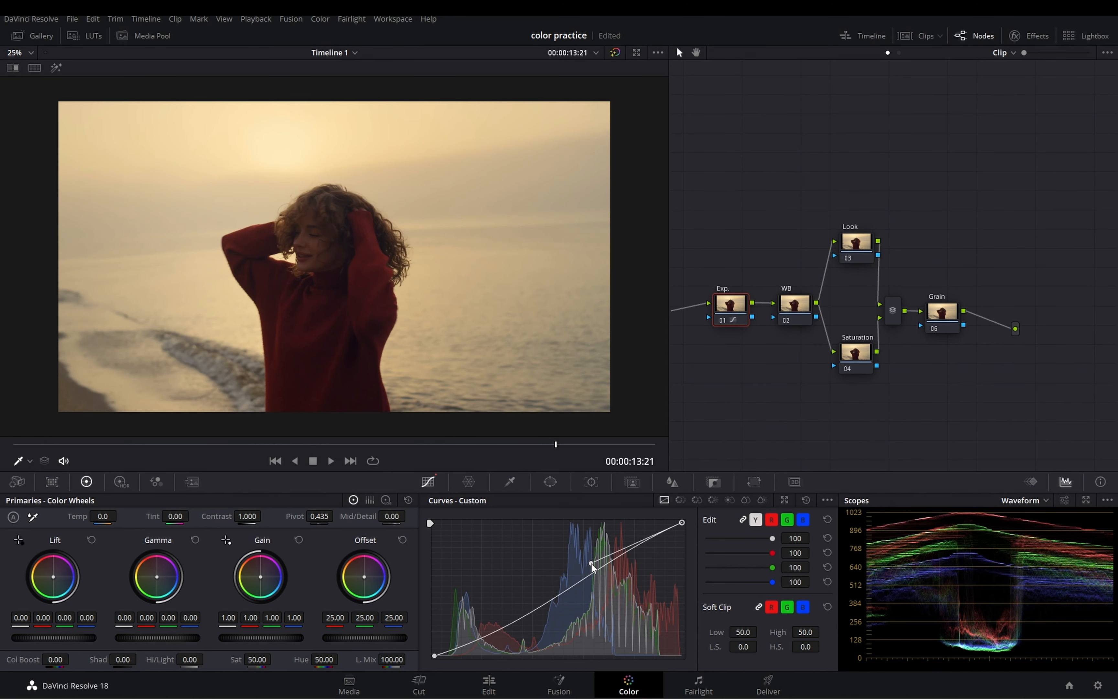
pyautogui.moveTo(591, 564); pyautogui.dragTo(590, 557)
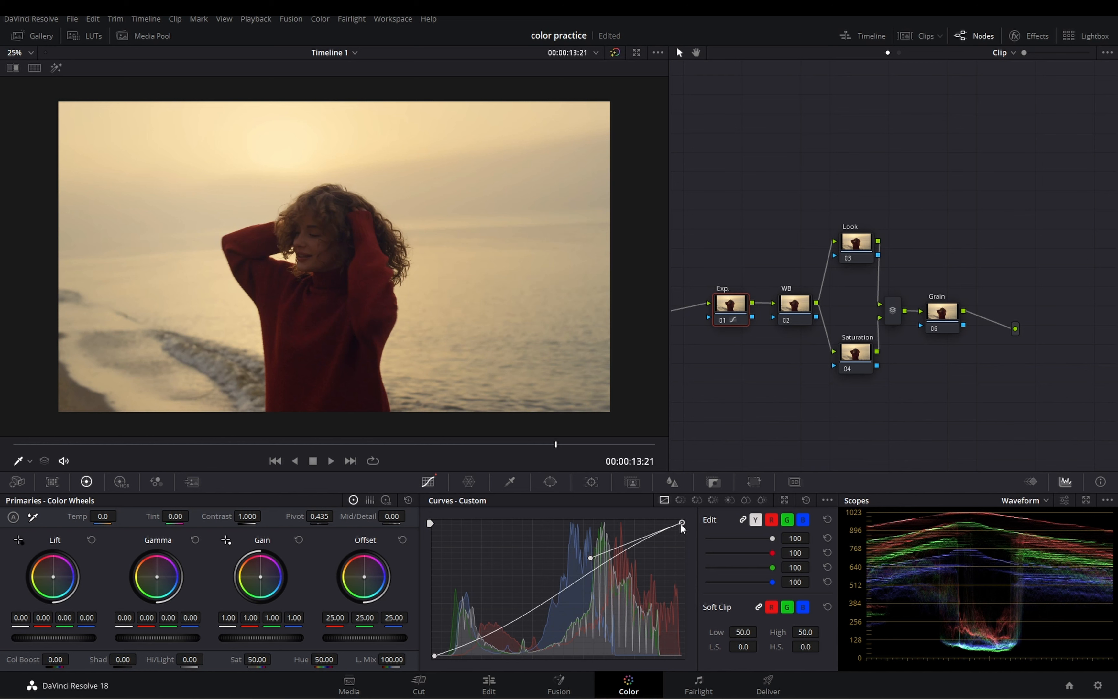
pyautogui.moveTo(681, 522); pyautogui.dragTo(684, 526)
pyautogui.moveTo(592, 562); pyautogui.dragTo(589, 561)
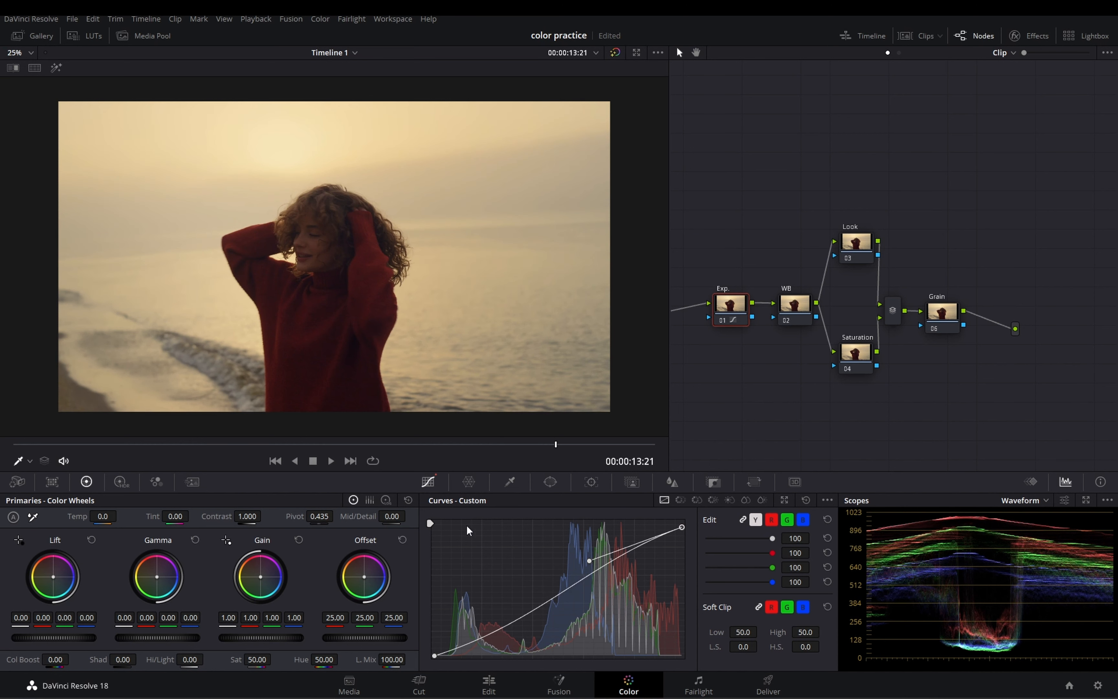
pyautogui.moveTo(590, 561); pyautogui.dragTo(589, 559)
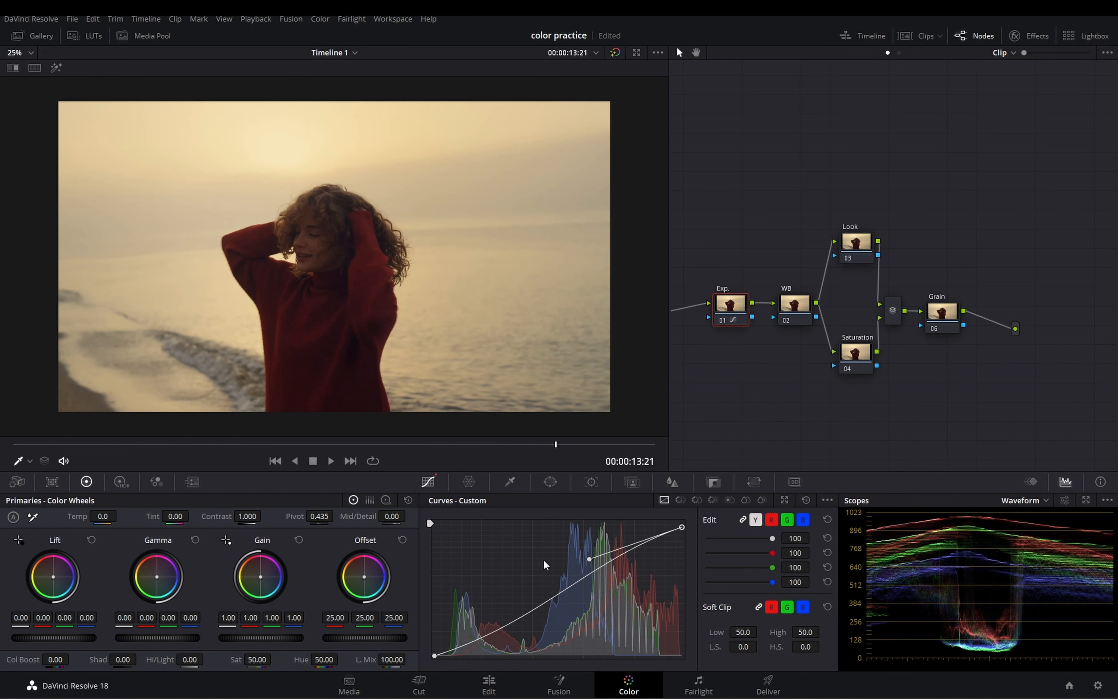
# Step: Disable and re-enable the Exp. node to compare the image before and after the curve adjustment
pyautogui.scroll(-1, 337, 262)
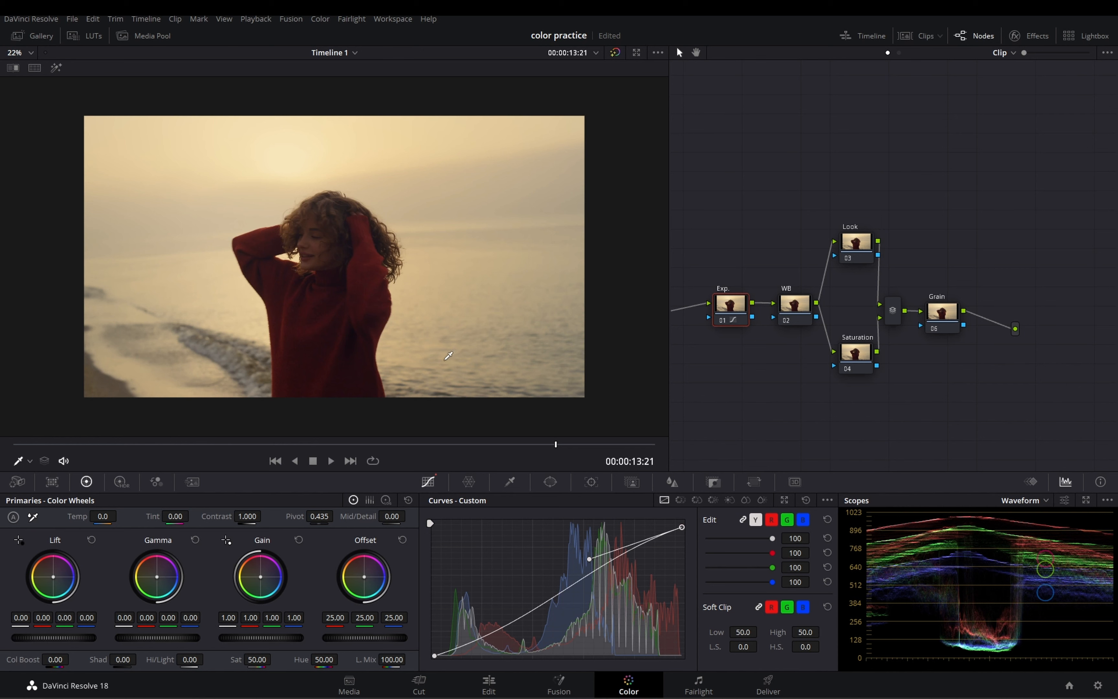
pyautogui.hotkey('ctrl', 'd')
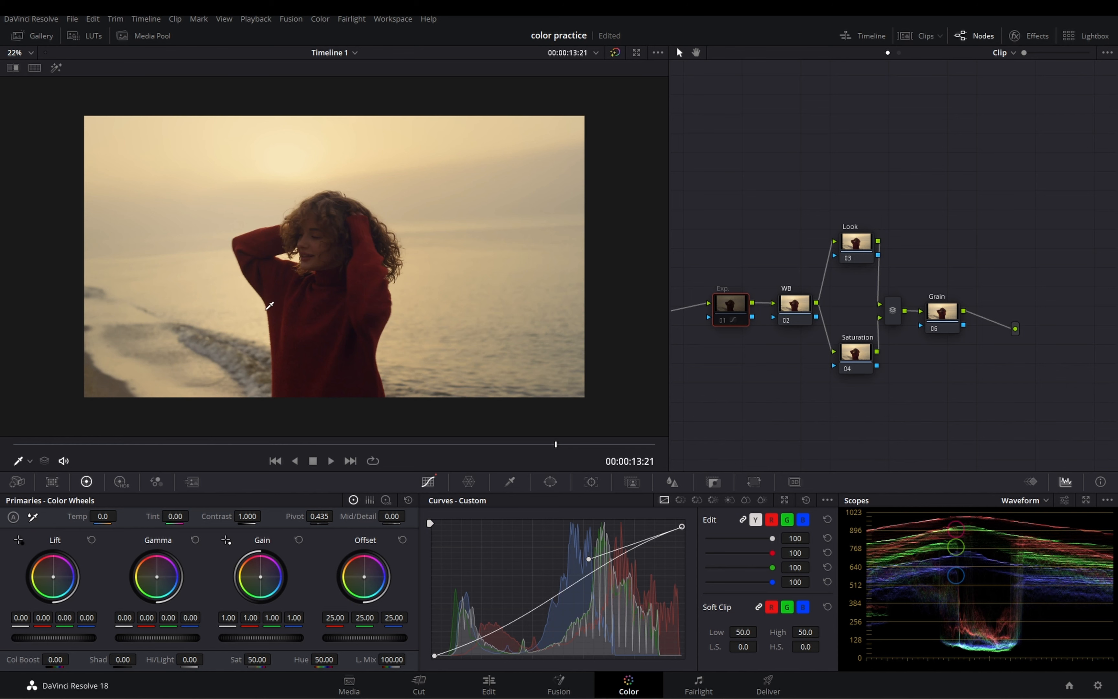
pyautogui.hotkey('ctrl', 'd')
pyautogui.scroll(1, 401, 327)
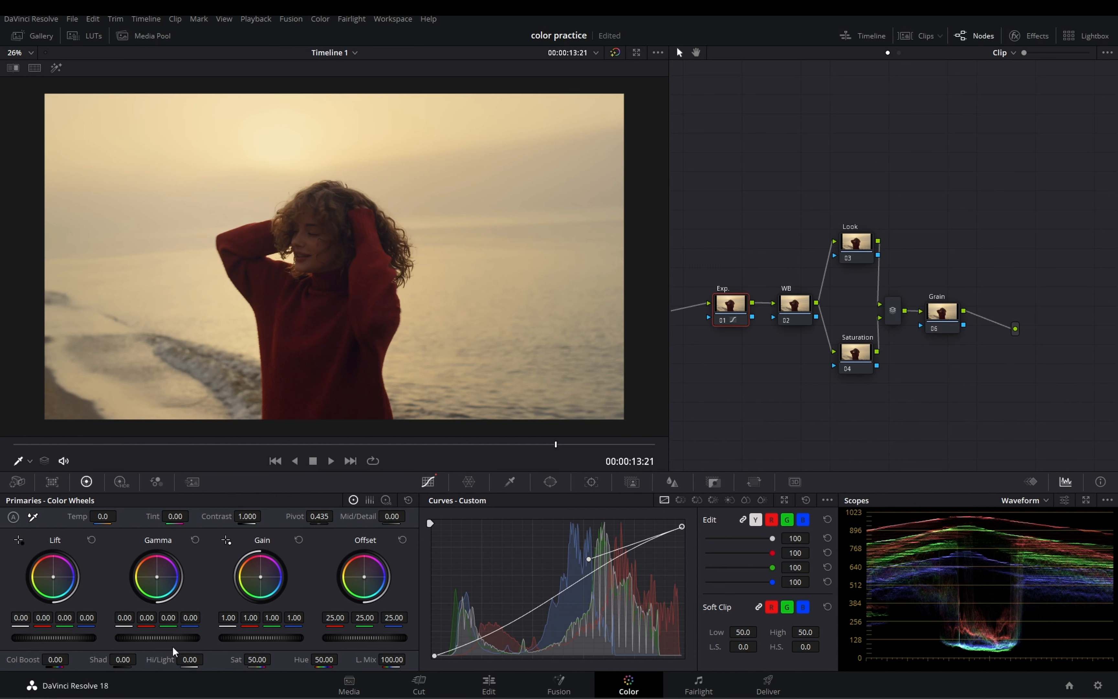
# Step: Raise the Exp. node's master Gamma to 0.01 and check the overall image
pyautogui.moveTo(157, 638); pyautogui.dragTo(162, 638)
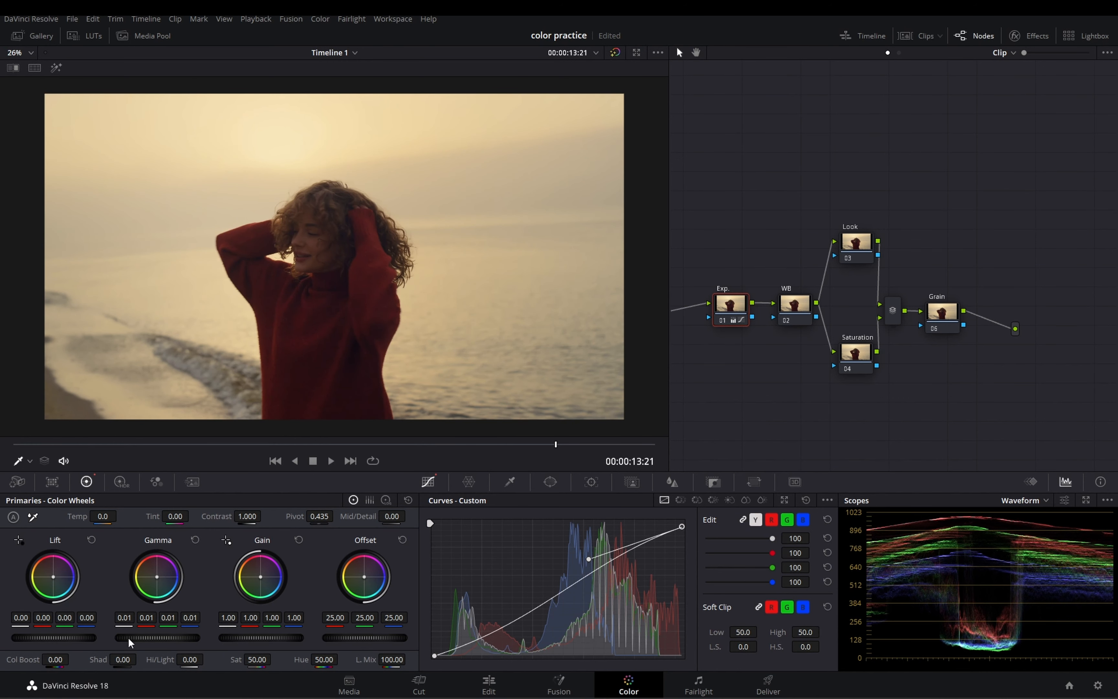
pyautogui.scroll(-2, 344, 335)
pyautogui.scroll(2, 345, 339)
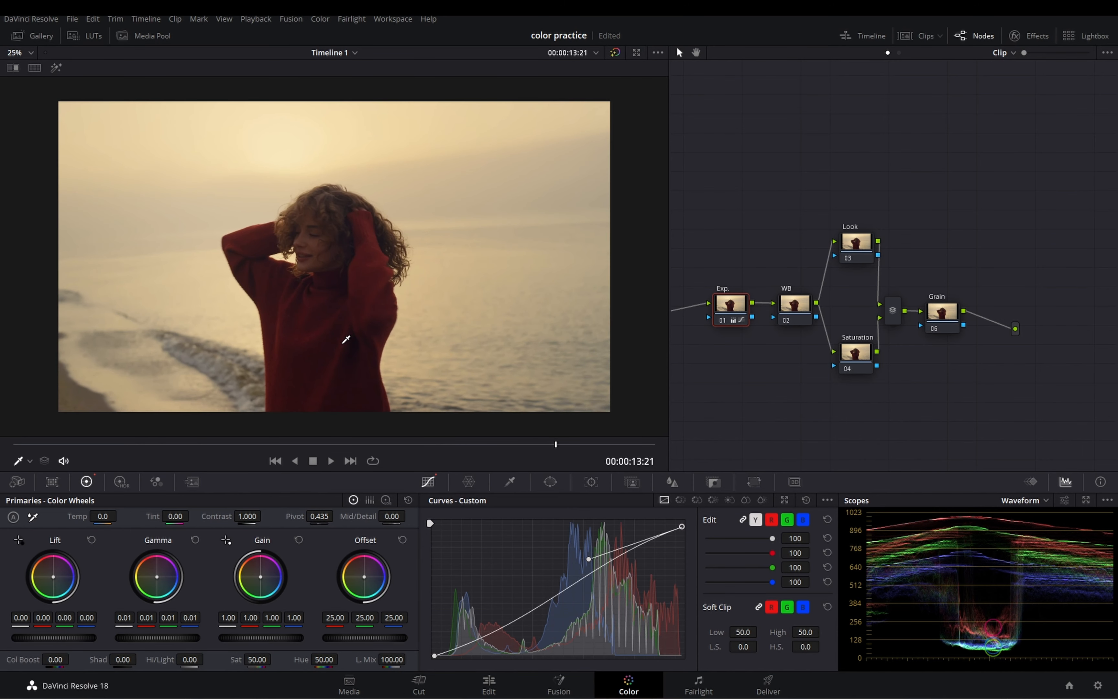
# Step: Warm the image on the WB node with a temperature of 540 and a tint of 6.50
pyautogui.click(798, 318)
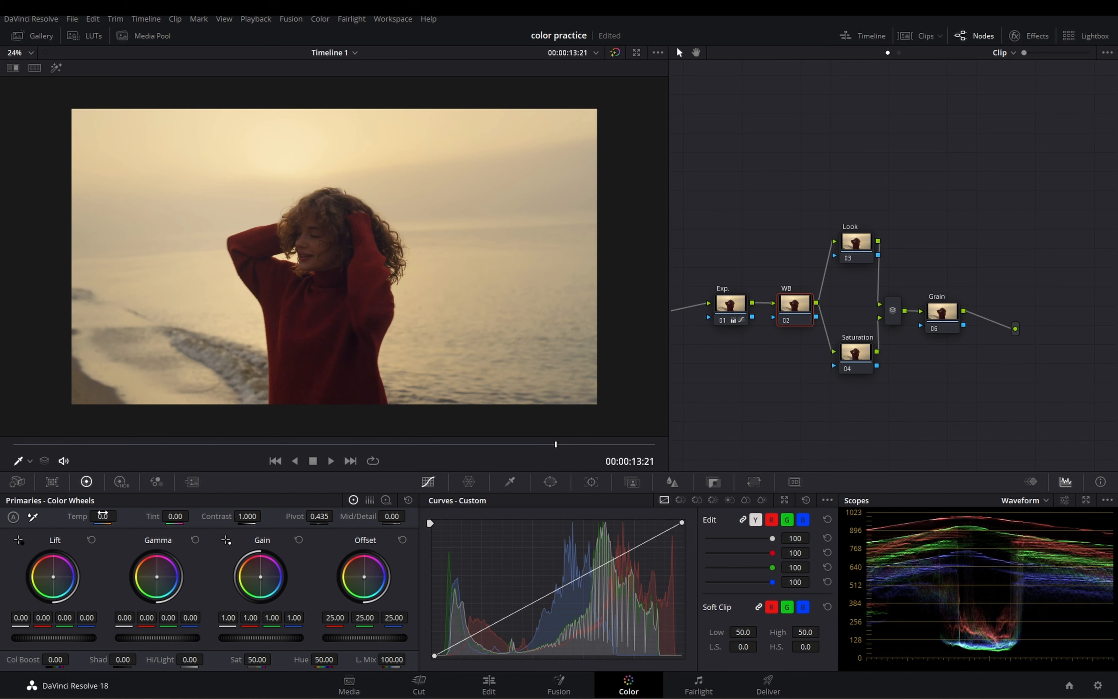
pyautogui.moveTo(102, 516)
pyautogui.mouseDown()
pyautogui.moveTo(171, 510)
pyautogui.moveTo(120, 515)
pyautogui.mouseUp()
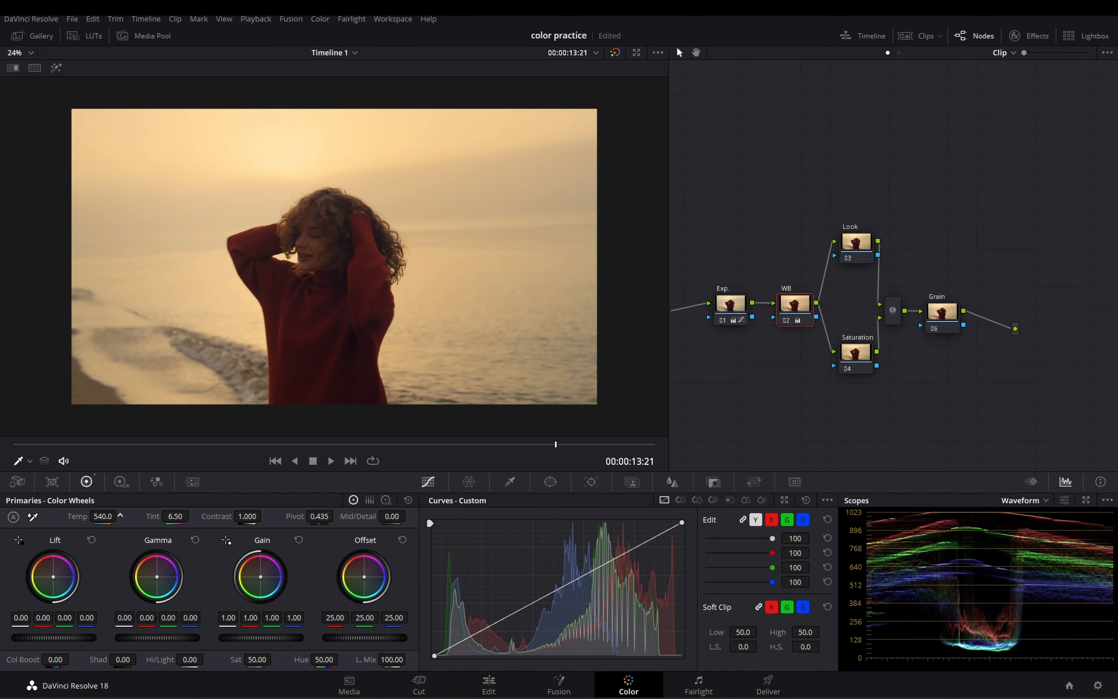
# Step: On the Exp. node, move the curve's black point slightly inward and lower the Log Highlights to -0.09
pyautogui.click(730, 310)
pyautogui.click(384, 500)
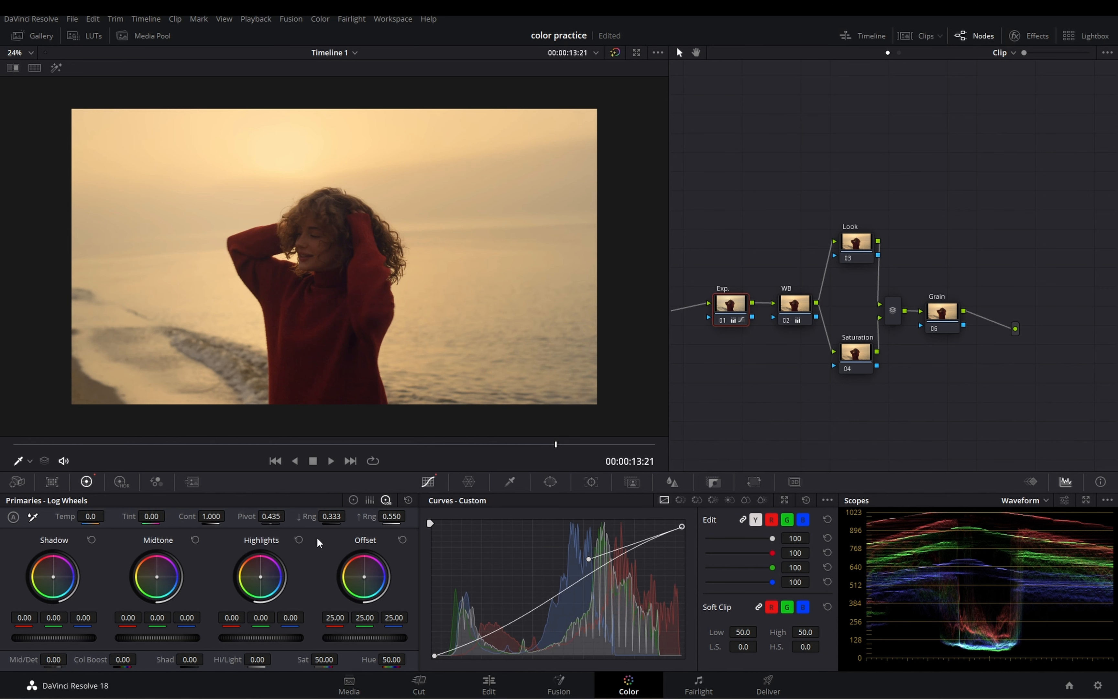
pyautogui.moveTo(434, 655); pyautogui.dragTo(441, 656)
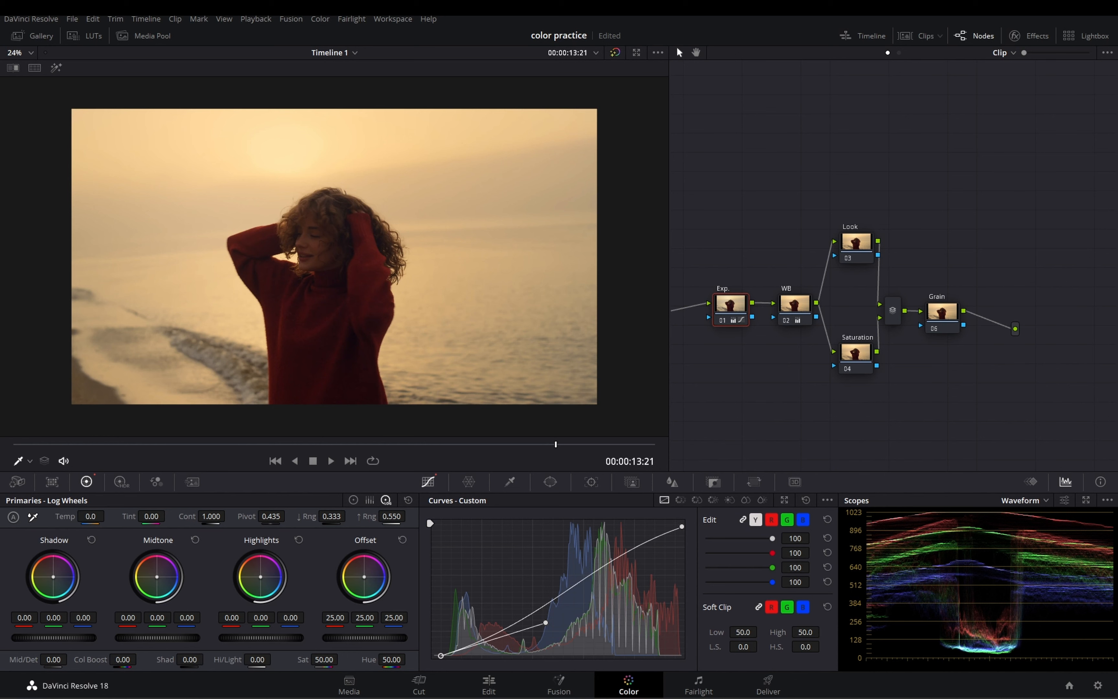
pyautogui.moveTo(261, 638); pyautogui.dragTo(239, 638)
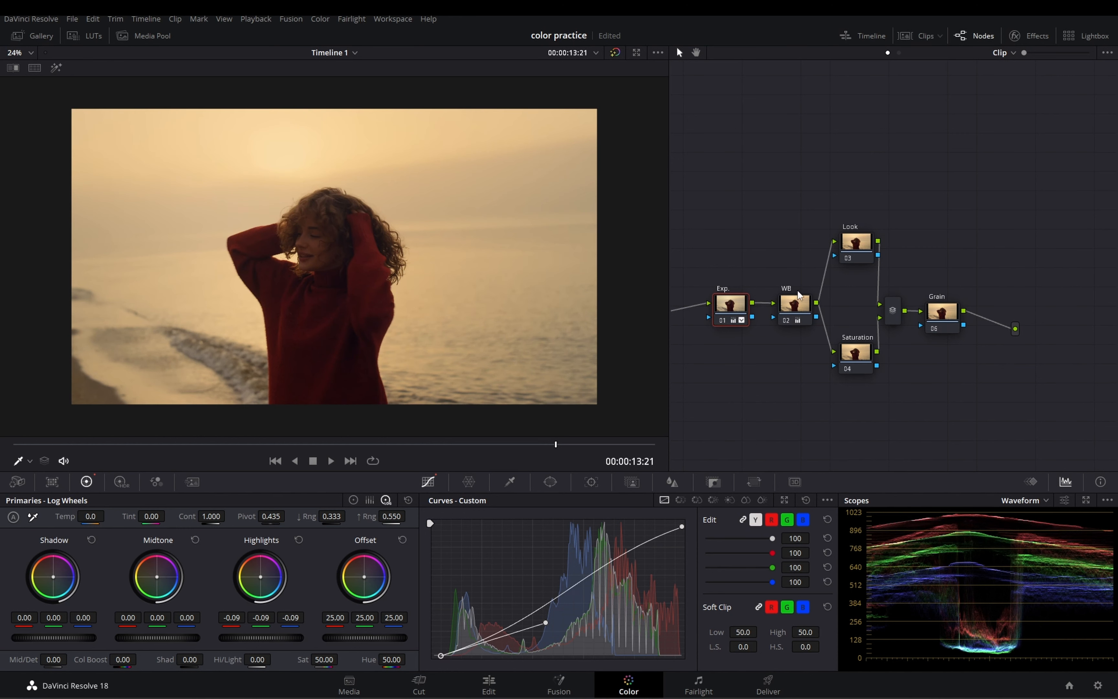
# Step: Disable and re-enable the Exp. and WB nodes together to compare the image before and after
pyautogui.moveTo(713, 259); pyautogui.dragTo(800, 349)
pyautogui.hotkey('ctrl', 'd')
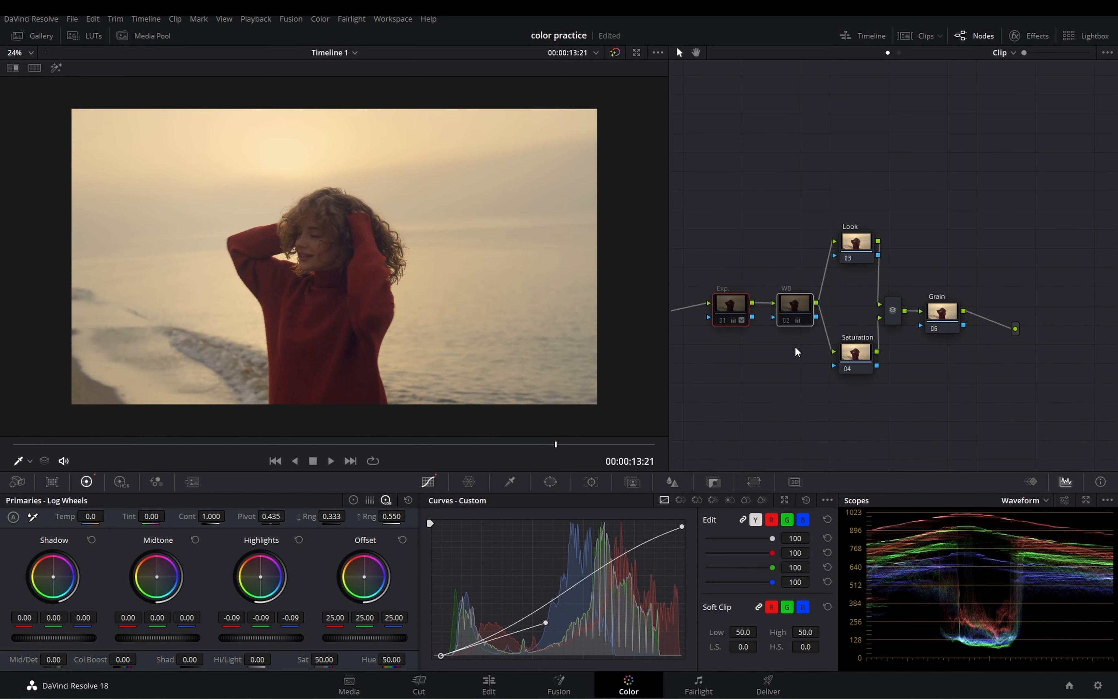
pyautogui.hotkey('ctrl', 'd')
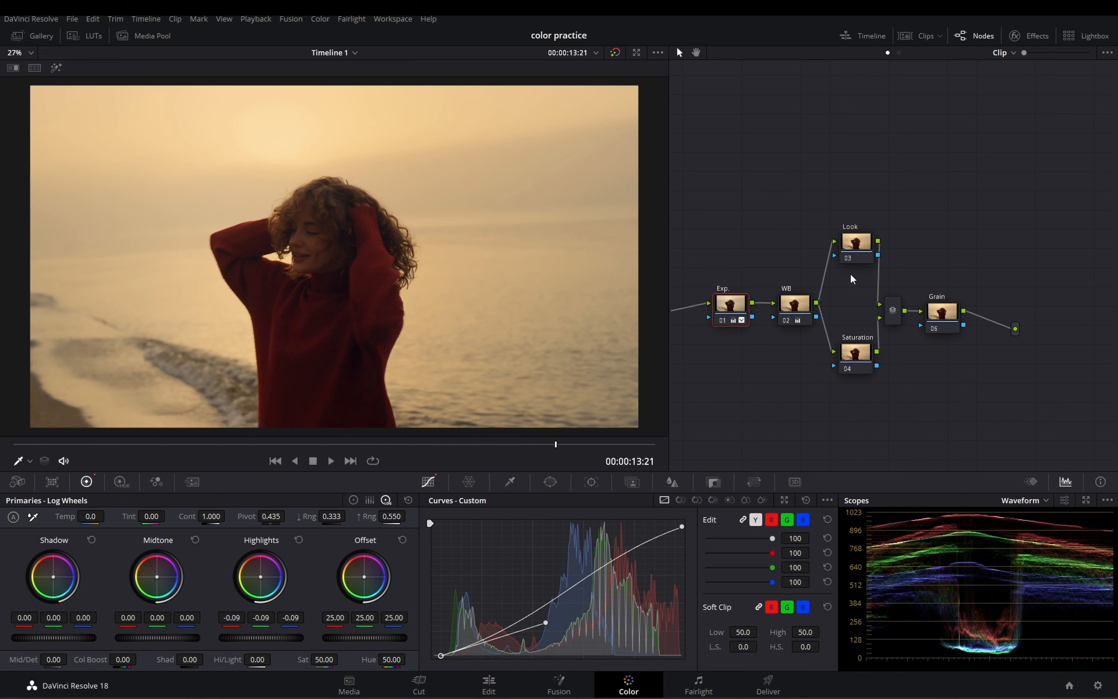
# Step: Raise the saturation on the Saturation node slightly, to about 50.70
pyautogui.click(853, 361)
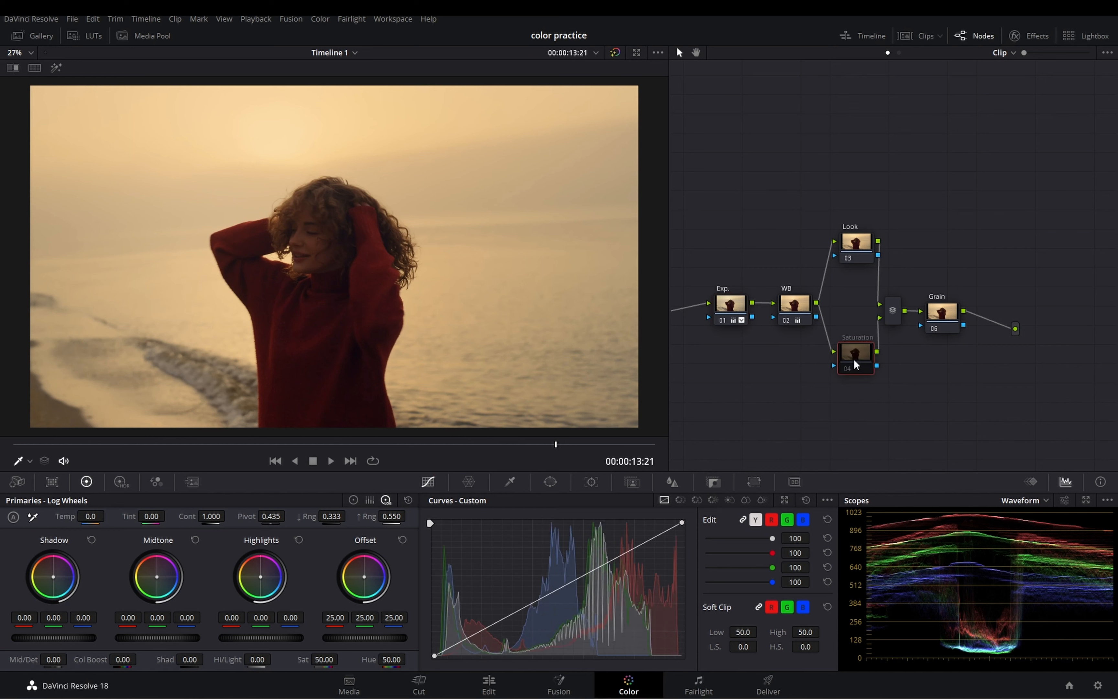
pyautogui.hotkey('ctrl', 'd')
pyautogui.moveTo(323, 659); pyautogui.dragTo(341, 659)
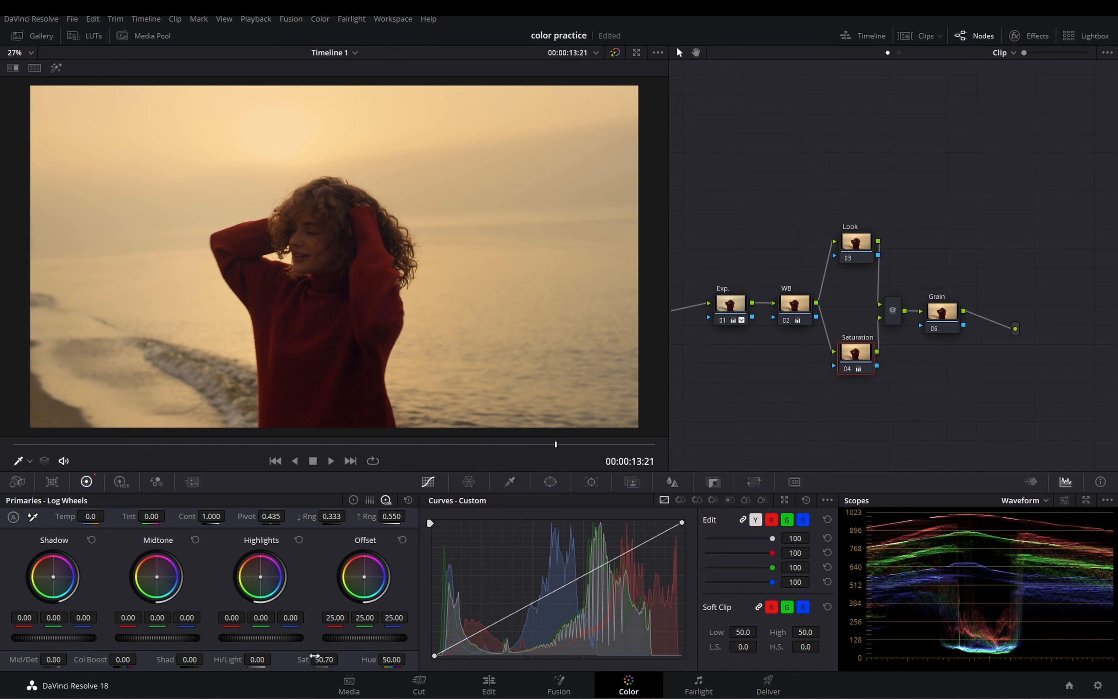
pyautogui.press('super+minus')
# Step: On the Look node, tint Lift to red -0.02, blue 0.03; Gamma to 0.03, -0.01, -0.02; and Gain to red 1.02, blue 0.98
pyautogui.click(867, 245)
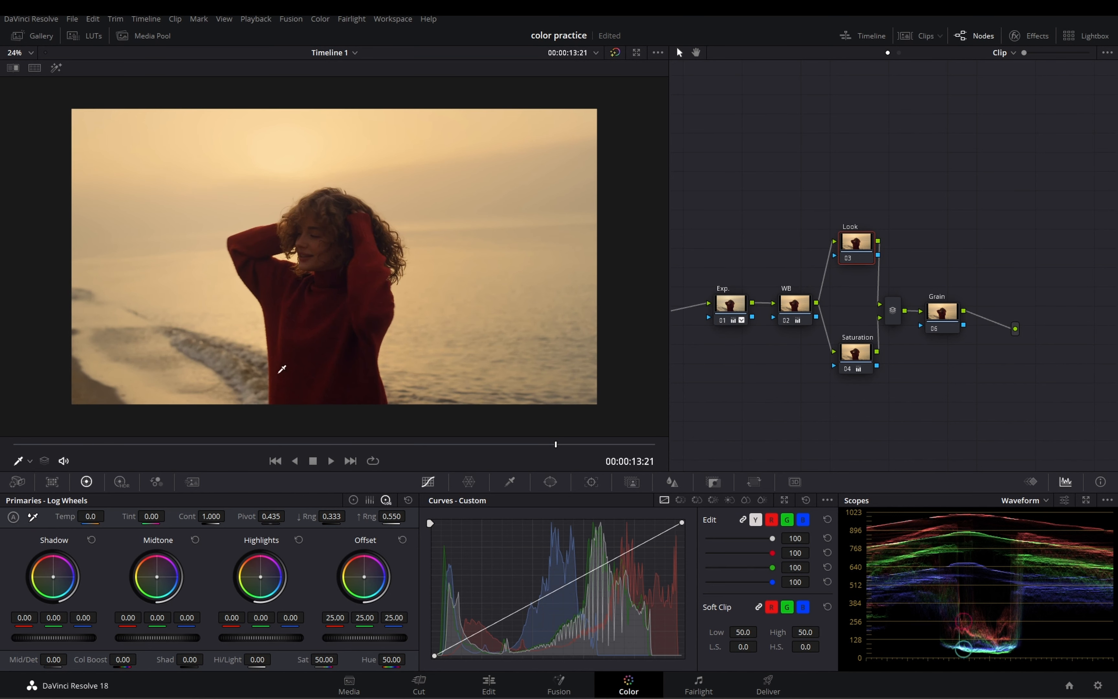
pyautogui.click(356, 501)
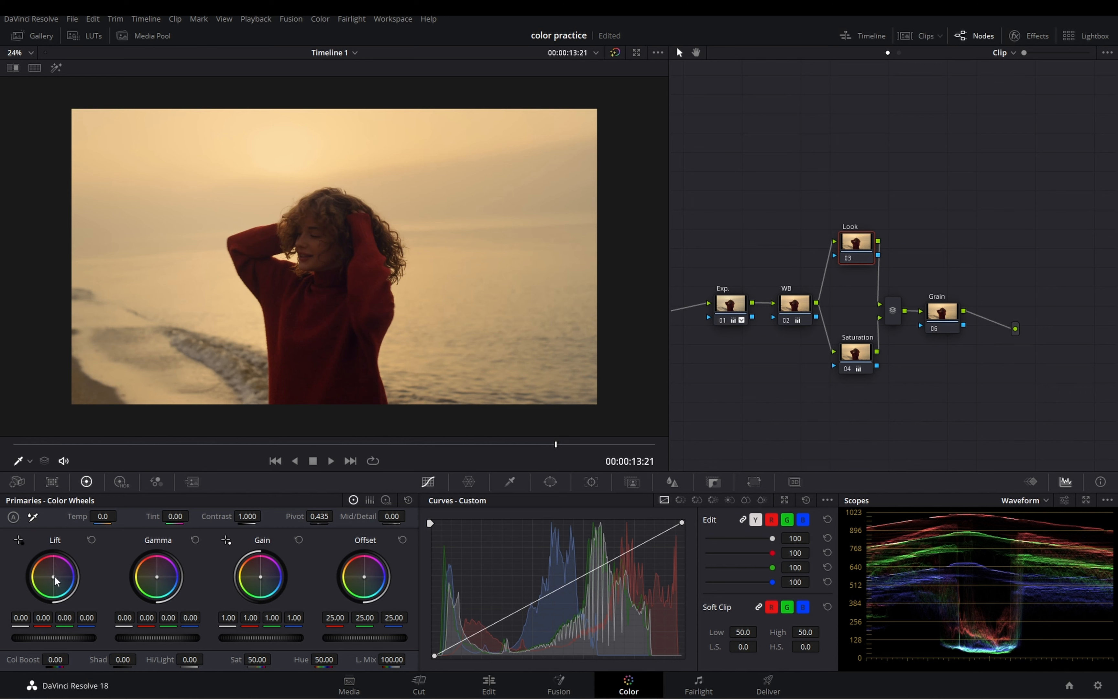
pyautogui.moveTo(54, 577); pyautogui.dragTo(55, 579)
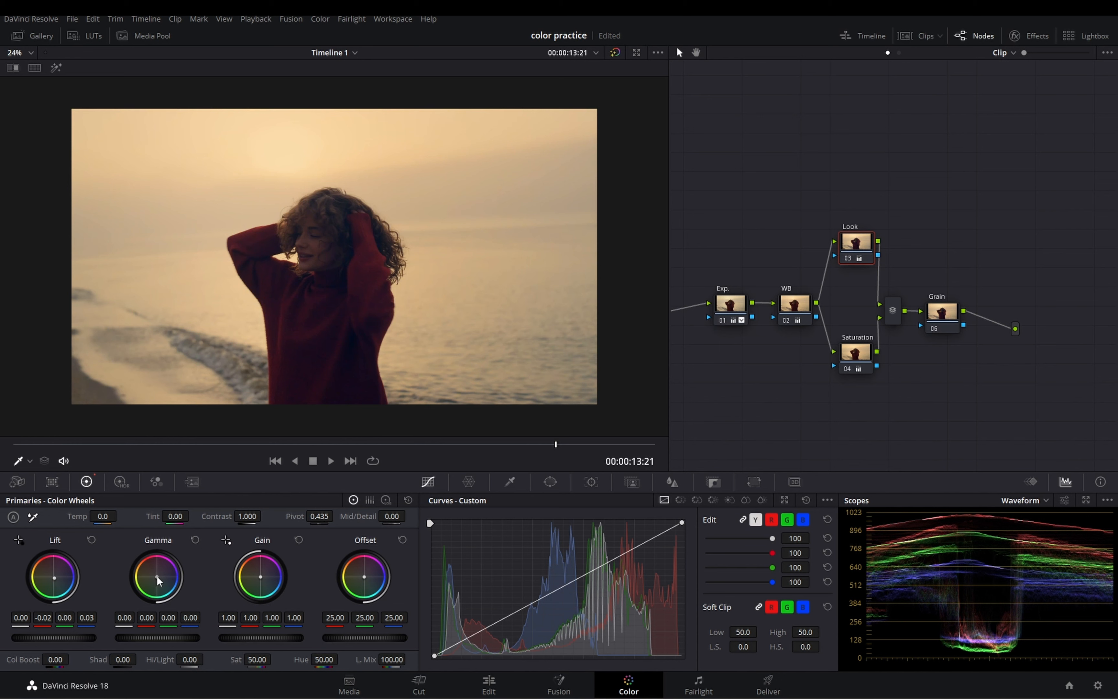
pyautogui.moveTo(157, 577); pyautogui.dragTo(155, 574)
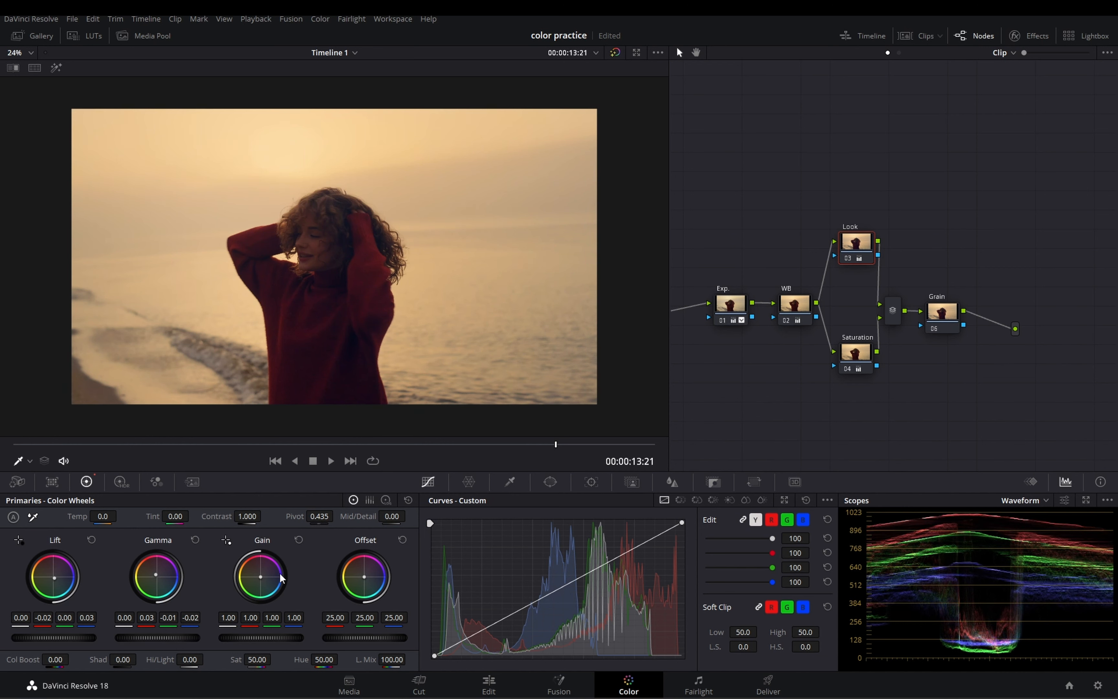
pyautogui.moveTo(261, 576); pyautogui.dragTo(260, 575)
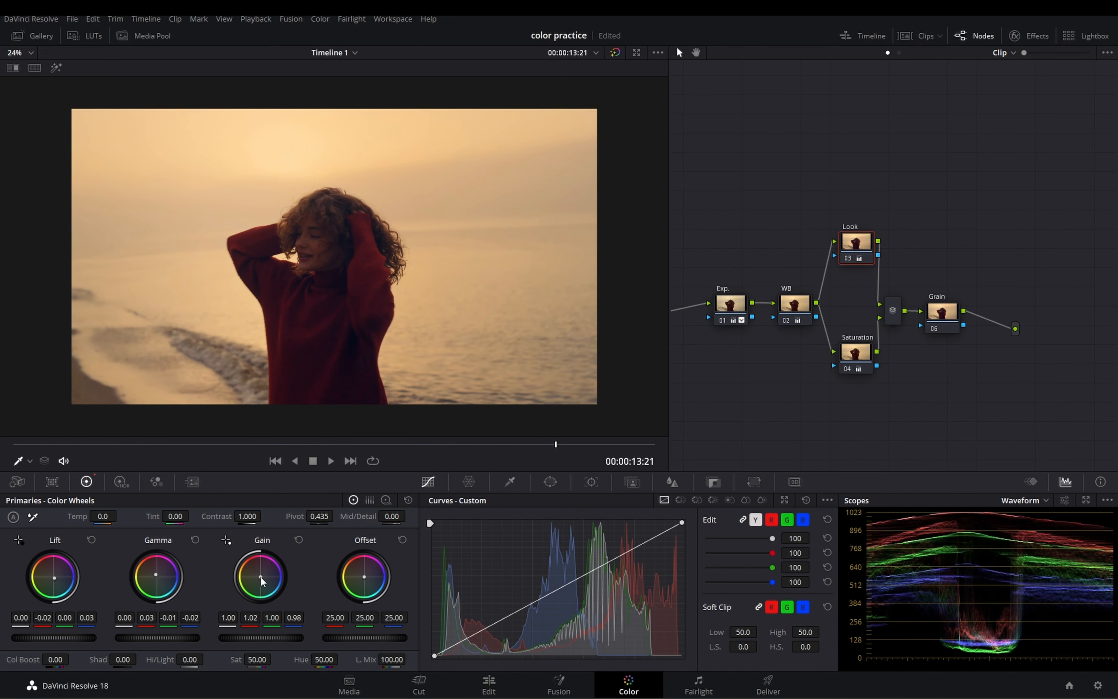
# Step: Tint the Look node's Log Shadow to 0.05, -0.01, -0.04 and its Log Highlights to -0.05, 0.01, 0.06
pyautogui.click(385, 499)
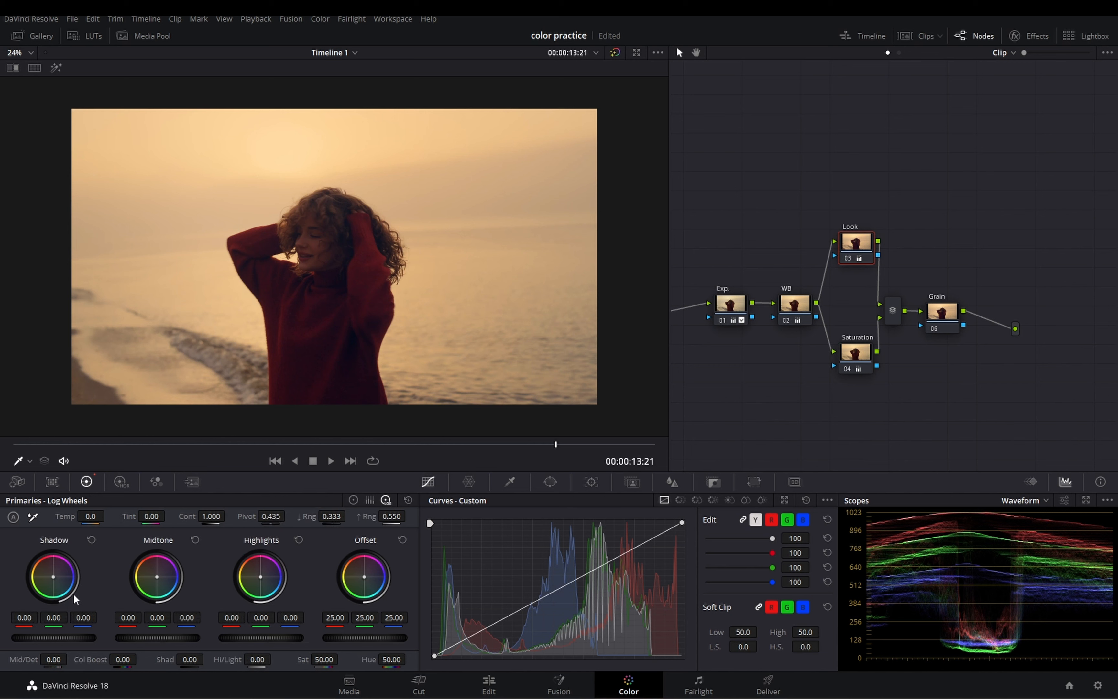
pyautogui.moveTo(54, 577); pyautogui.dragTo(53, 576)
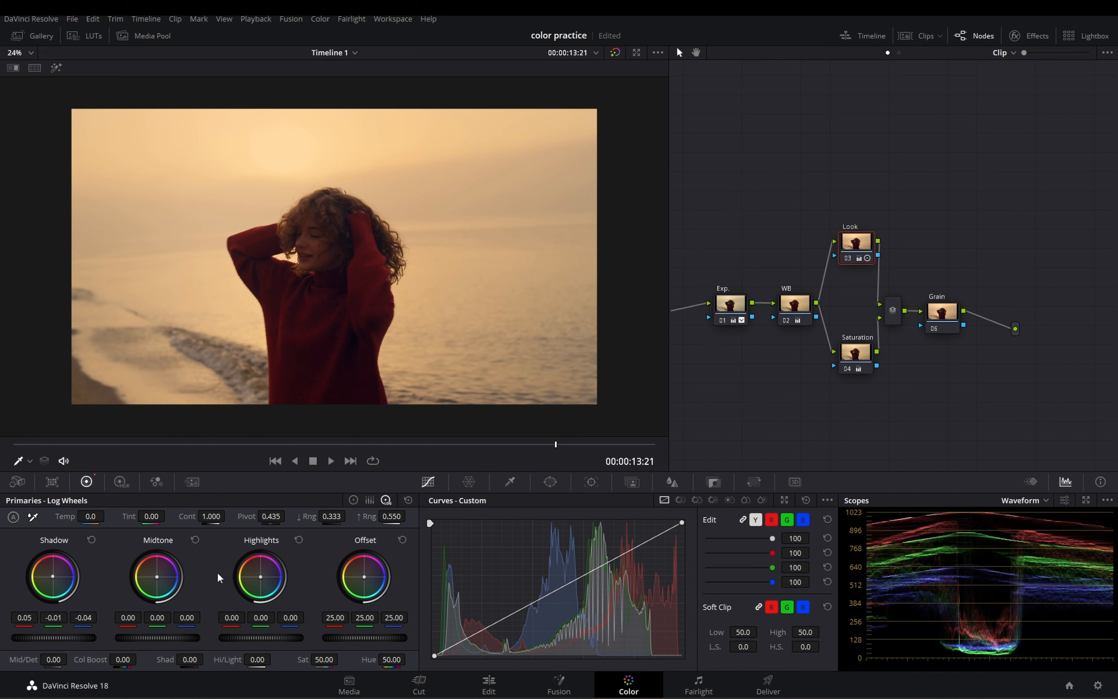
pyautogui.moveTo(260, 576); pyautogui.dragTo(261, 577)
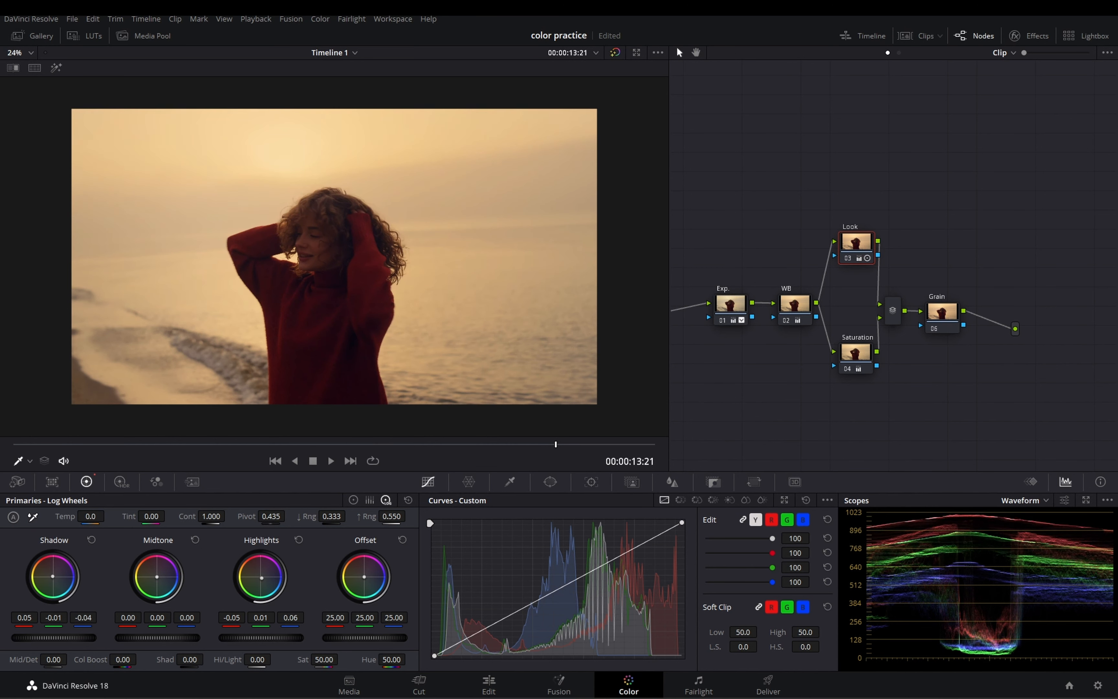
pyautogui.click(353, 500)
# Step: Compare the image with the Look node off and on, and inspect the grade at frame 00:00:04:14
pyautogui.scroll(-1, 428, 226)
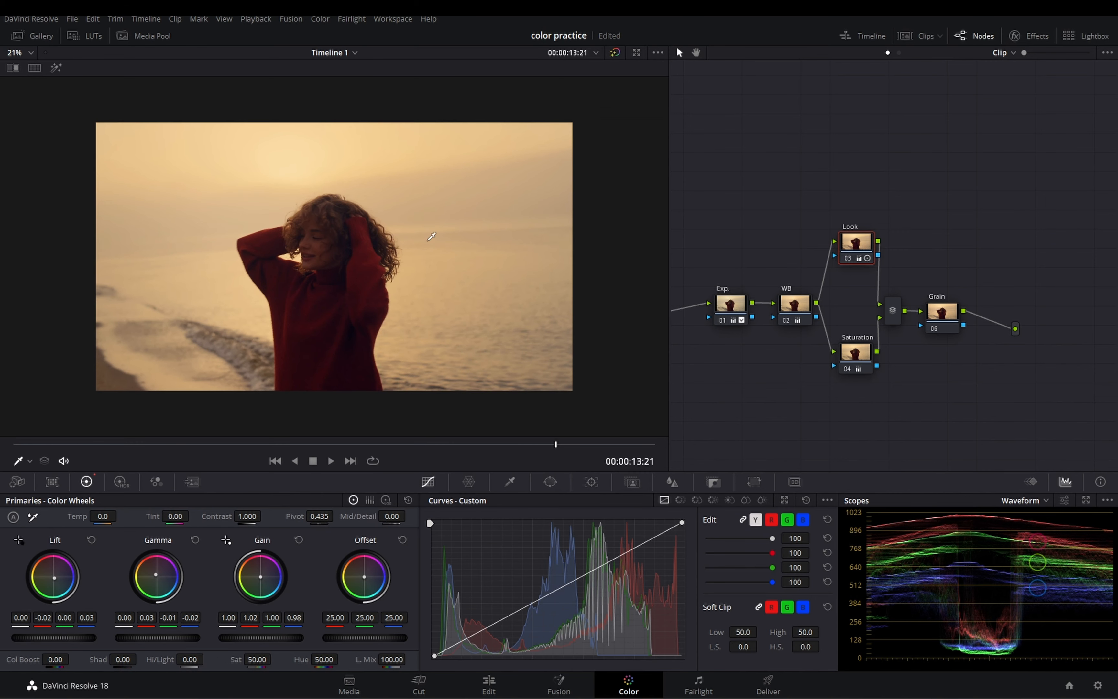
pyautogui.scroll(3, 429, 225)
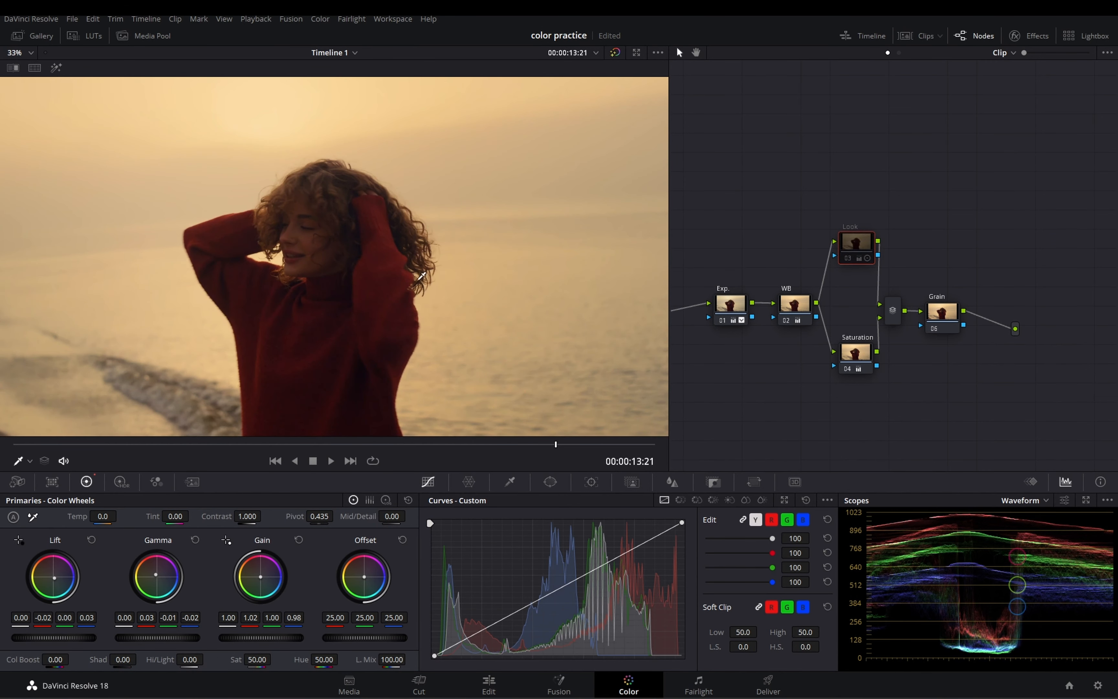
pyautogui.scroll(-2, 366, 297)
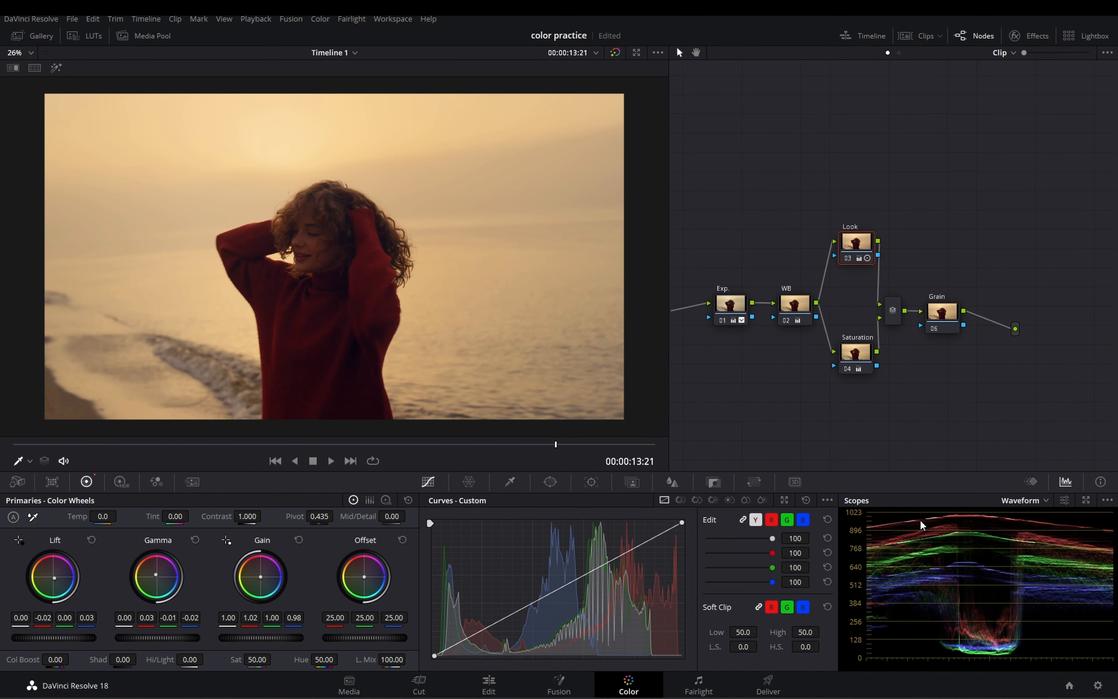
pyautogui.moveTo(364, 445); pyautogui.dragTo(193, 451)
pyautogui.scroll(3, 460, 276)
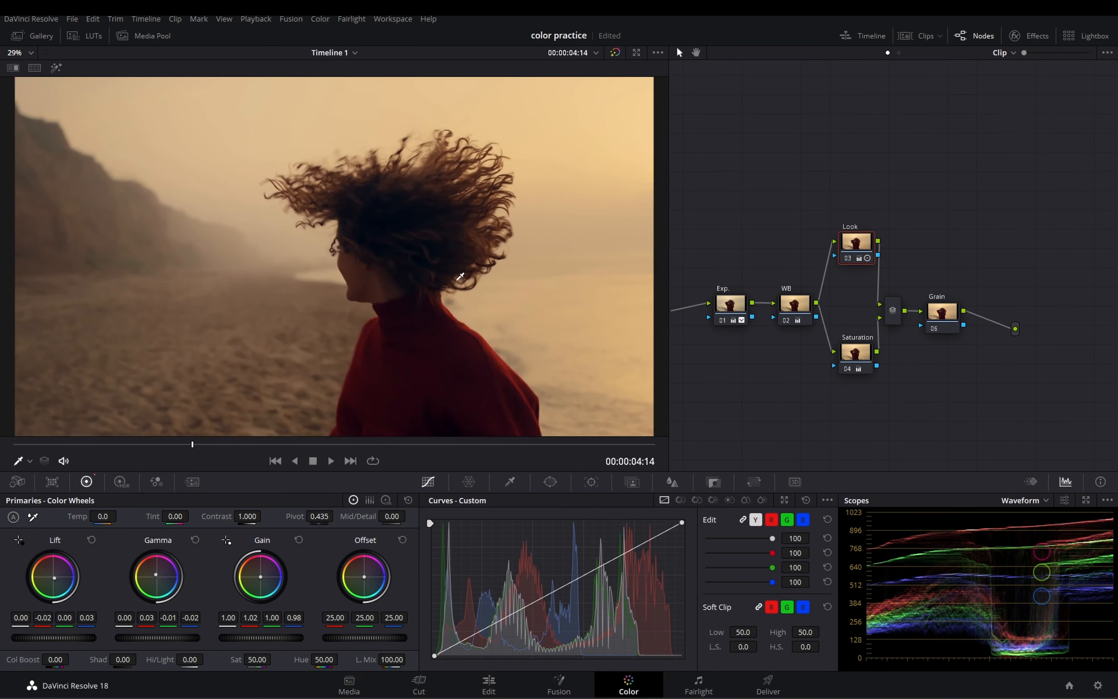
# Step: Warm the Look node's Log Shadow tint to 0.06, -0.03, -0.08 and save the project
pyautogui.scroll(1, 460, 276)
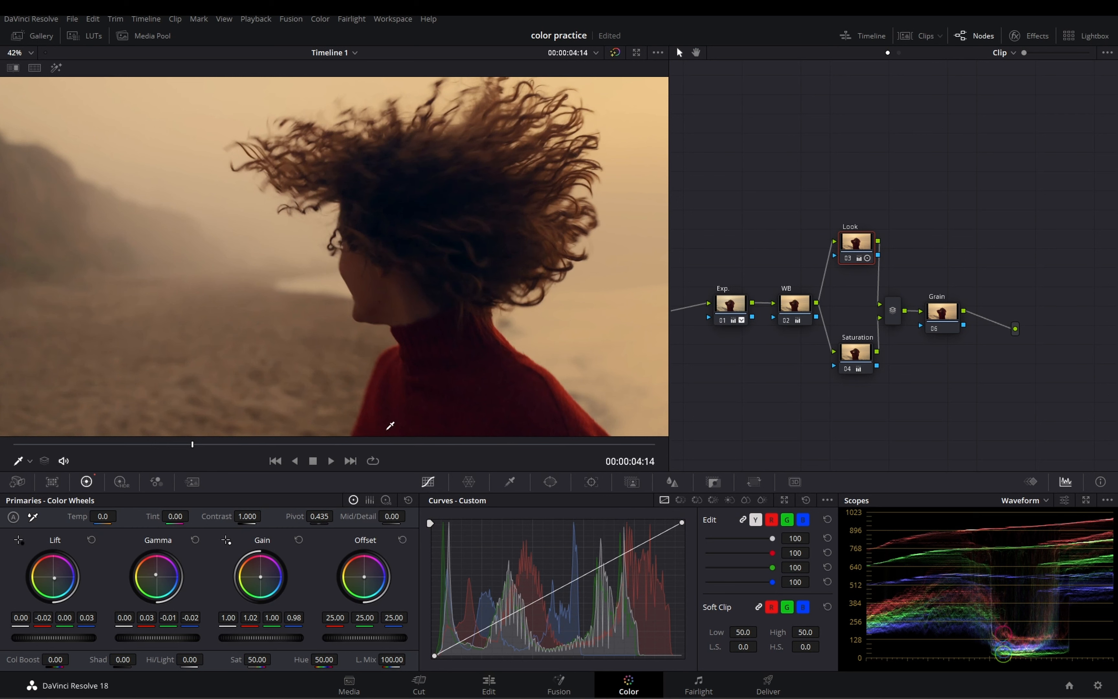
pyautogui.click(386, 500)
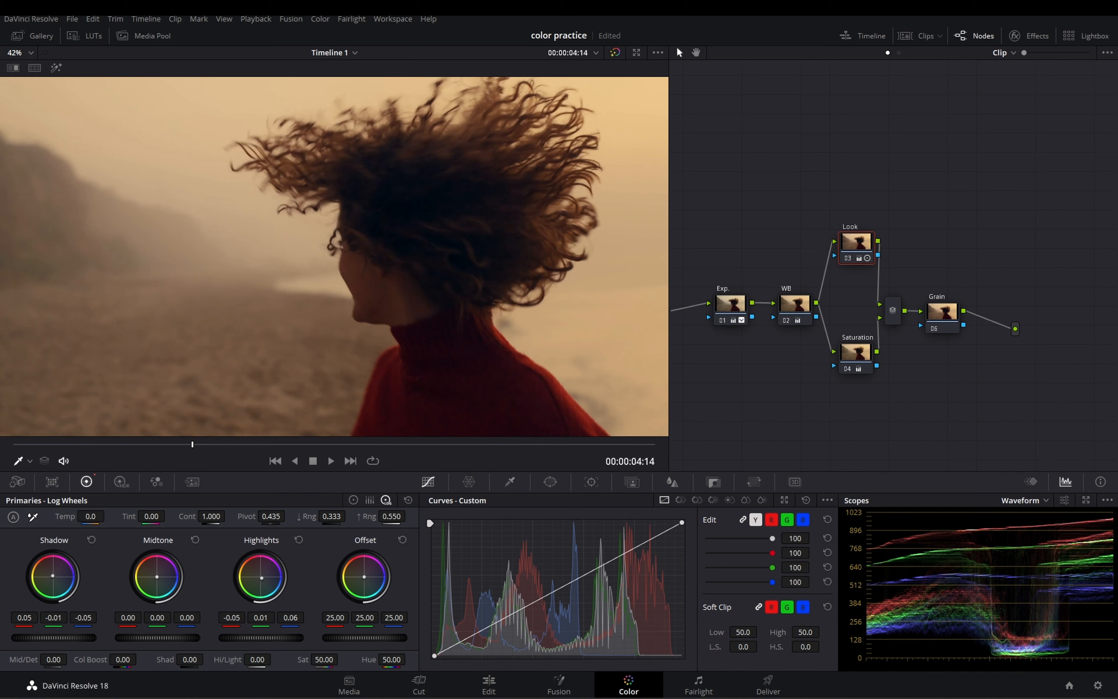
pyautogui.moveTo(52, 576); pyautogui.dragTo(52, 576)
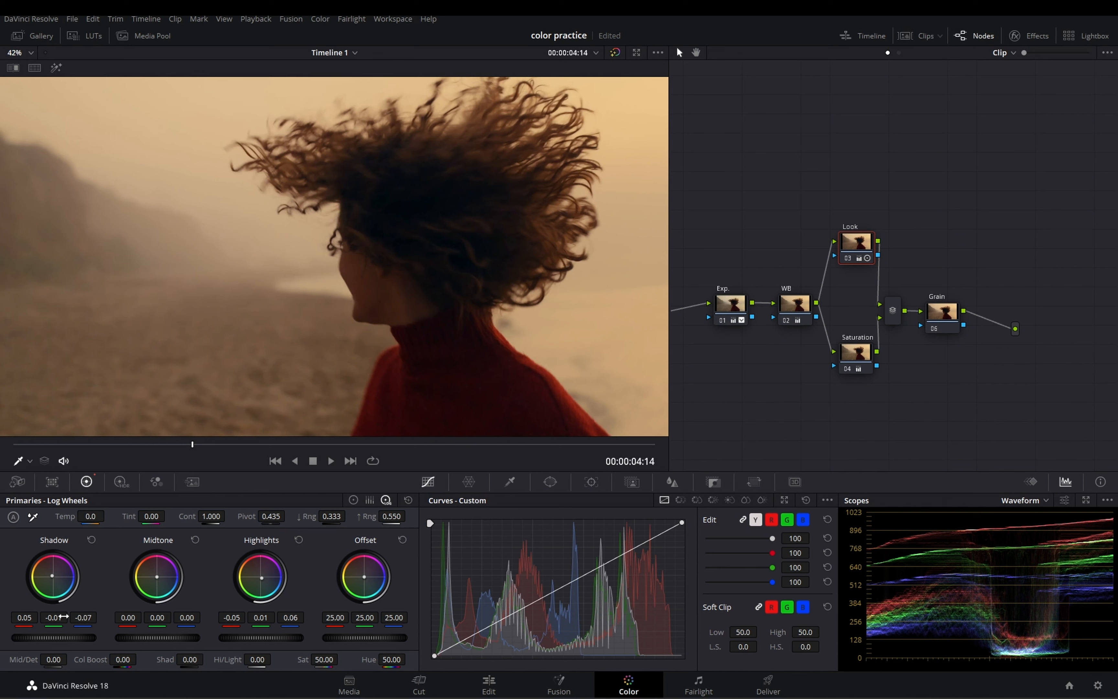
pyautogui.moveTo(54, 618); pyautogui.dragTo(45, 617)
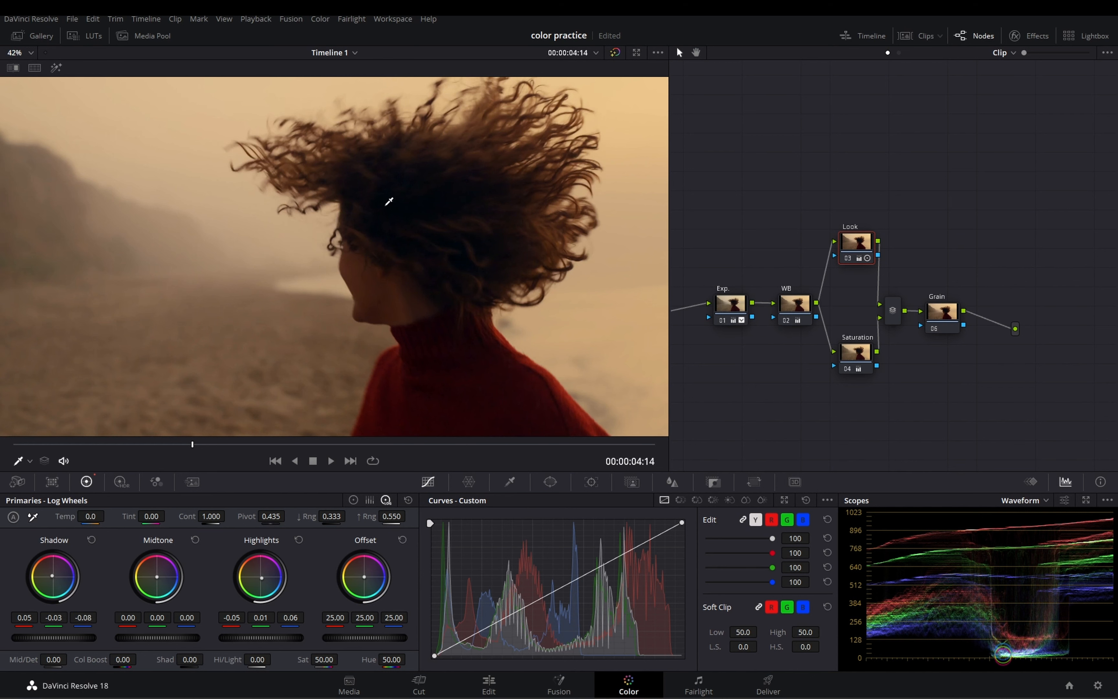
pyautogui.hotkey('ctrl', 's')
# Step: Go to frame 00:00:13:19 and compare the image with the Exp., WB, Look and Saturation nodes off and on
pyautogui.scroll(-6, 398, 259)
pyautogui.scroll(2, 317, 357)
pyautogui.click(244, 447)
pyautogui.moveTo(243, 447); pyautogui.dragTo(554, 434)
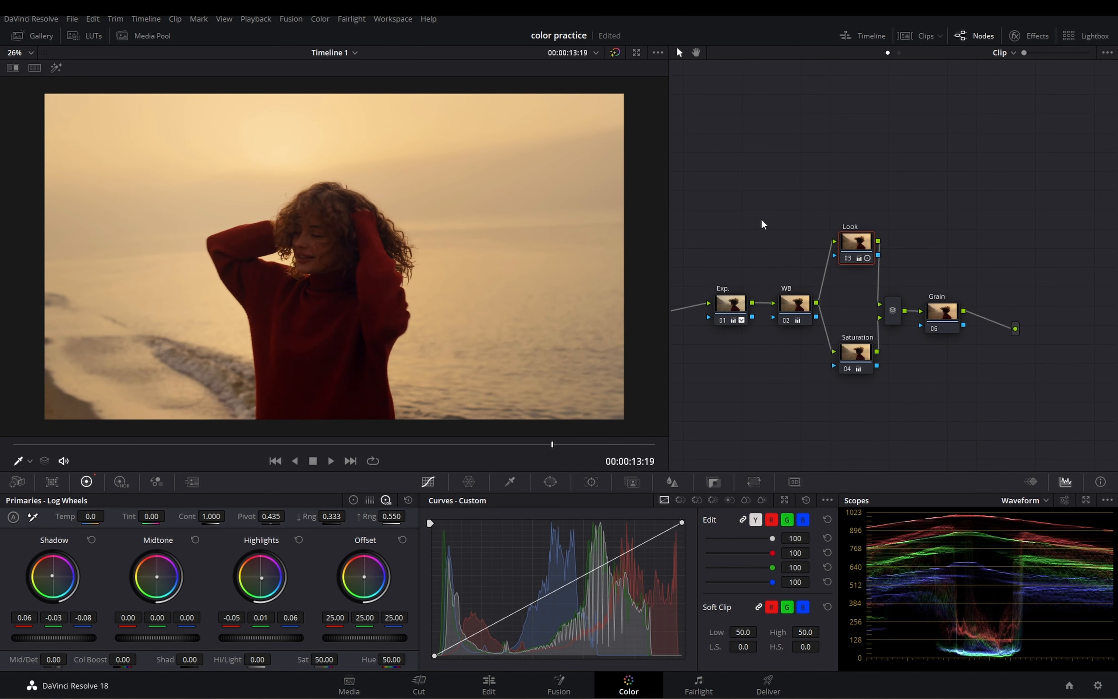
pyautogui.moveTo(731, 214); pyautogui.dragTo(870, 408)
pyautogui.hotkey('ctrl', 'd')
pyautogui.hotkey('ctrl', 'd')
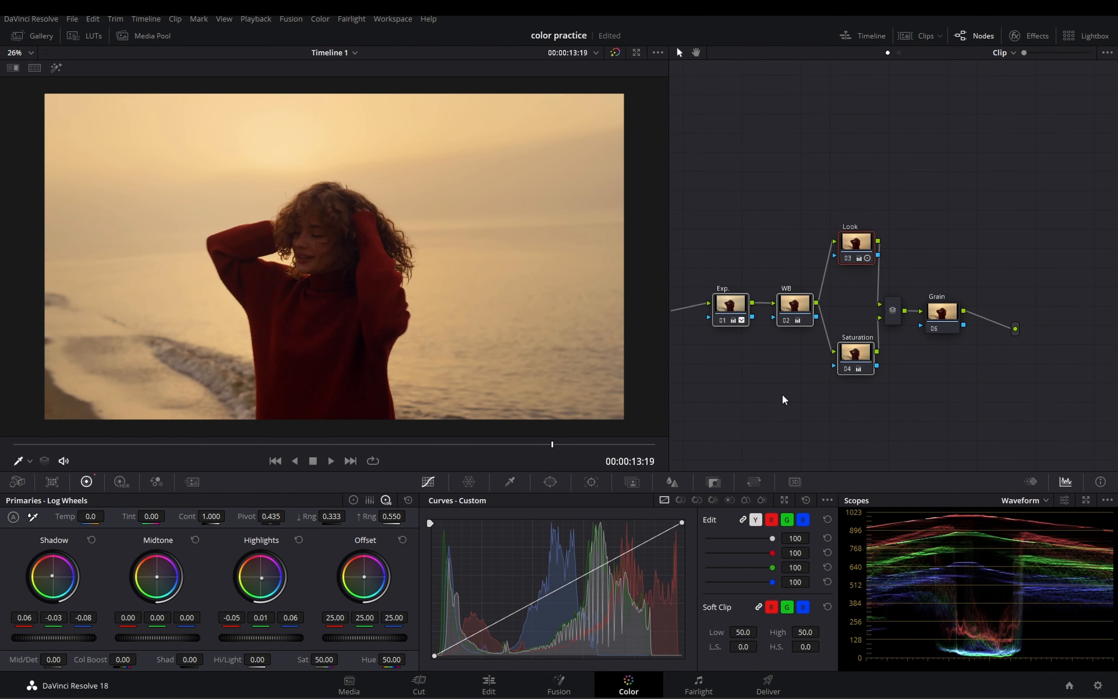
pyautogui.click(948, 375)
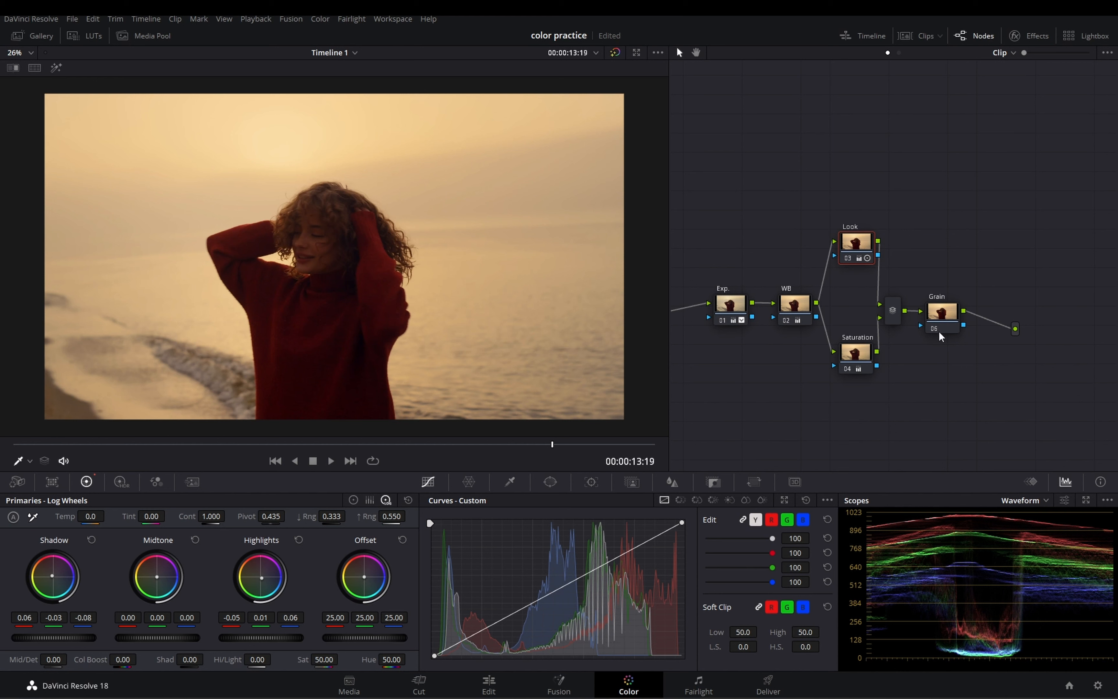
# Step: On the Exp. node, lower Log Highlights to -0.11 and slightly adjust the custom curve's black point and its handle
pyautogui.click(745, 303)
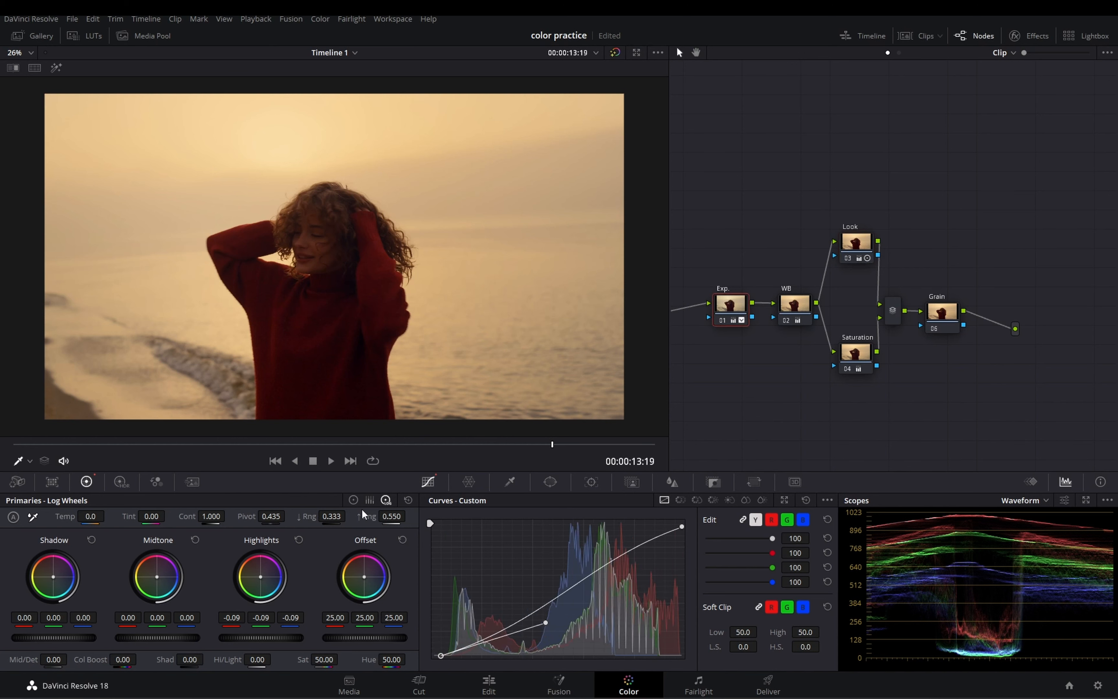
pyautogui.moveTo(288, 640); pyautogui.dragTo(273, 640)
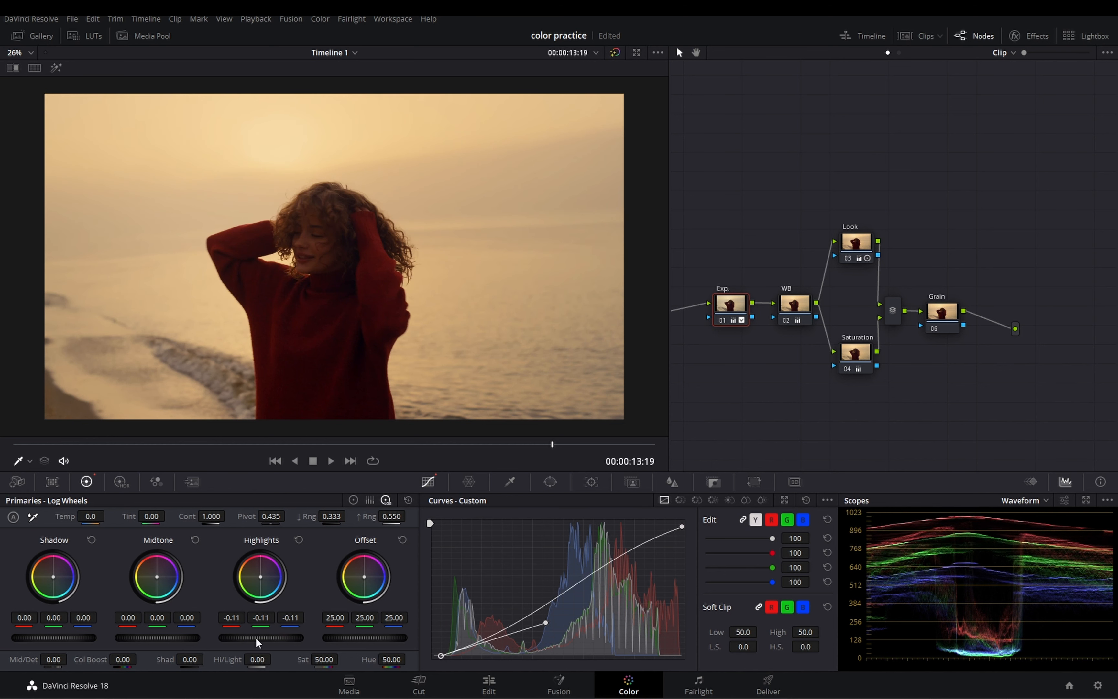
pyautogui.moveTo(438, 654); pyautogui.dragTo(442, 655)
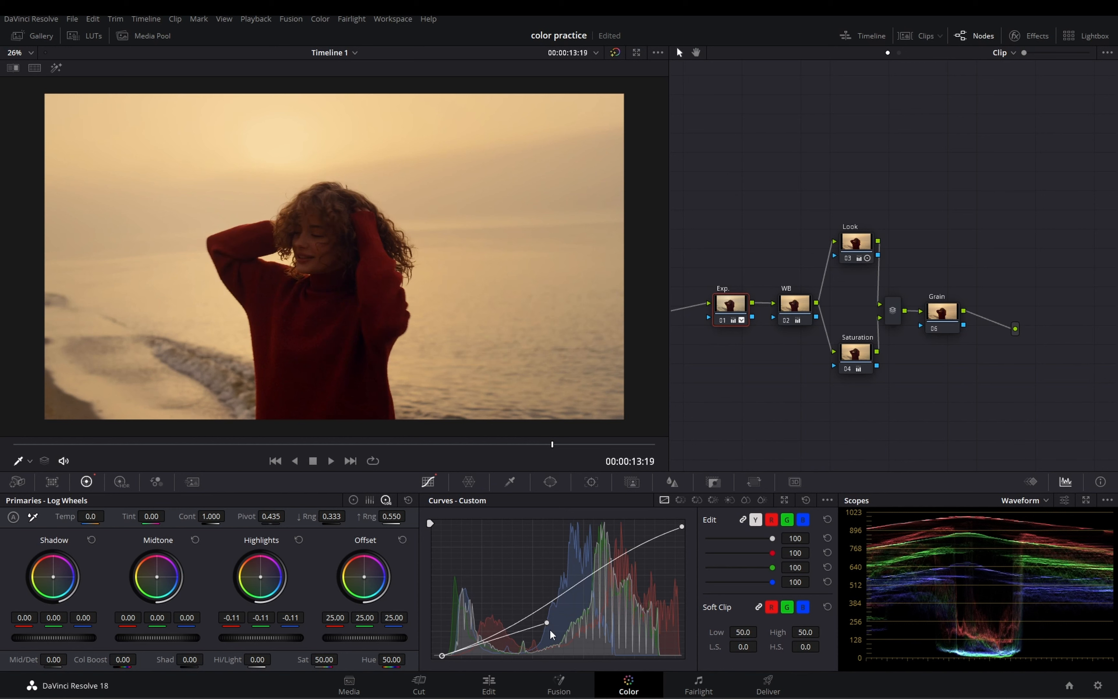
pyautogui.moveTo(548, 622); pyautogui.dragTo(547, 621)
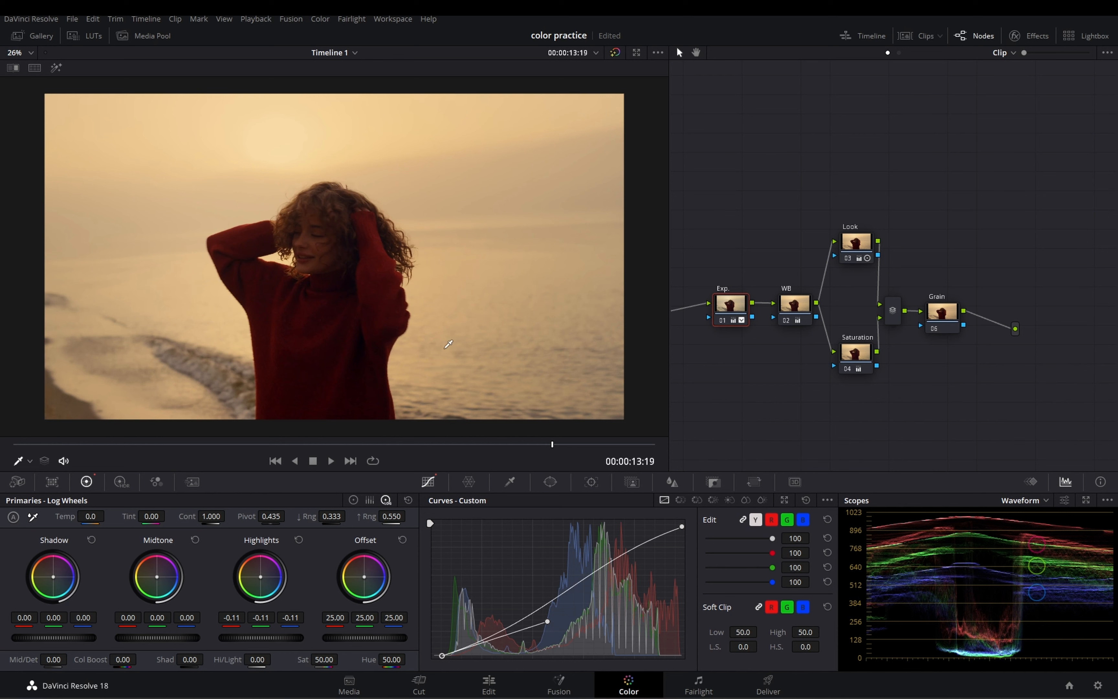
# Step: Try a Color Boost of -0.50 on the Saturation node, settle on 1.50, and inspect the image
pyautogui.click(860, 355)
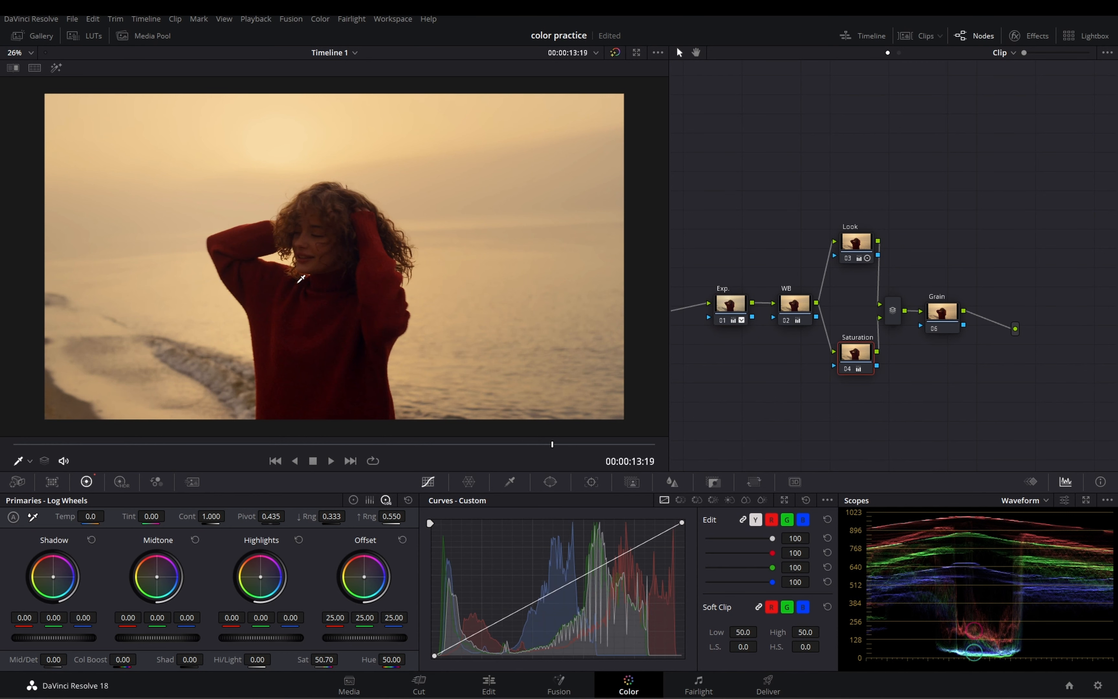
pyautogui.scroll(1, 301, 341)
pyautogui.scroll(-1, 328, 299)
pyautogui.click(353, 500)
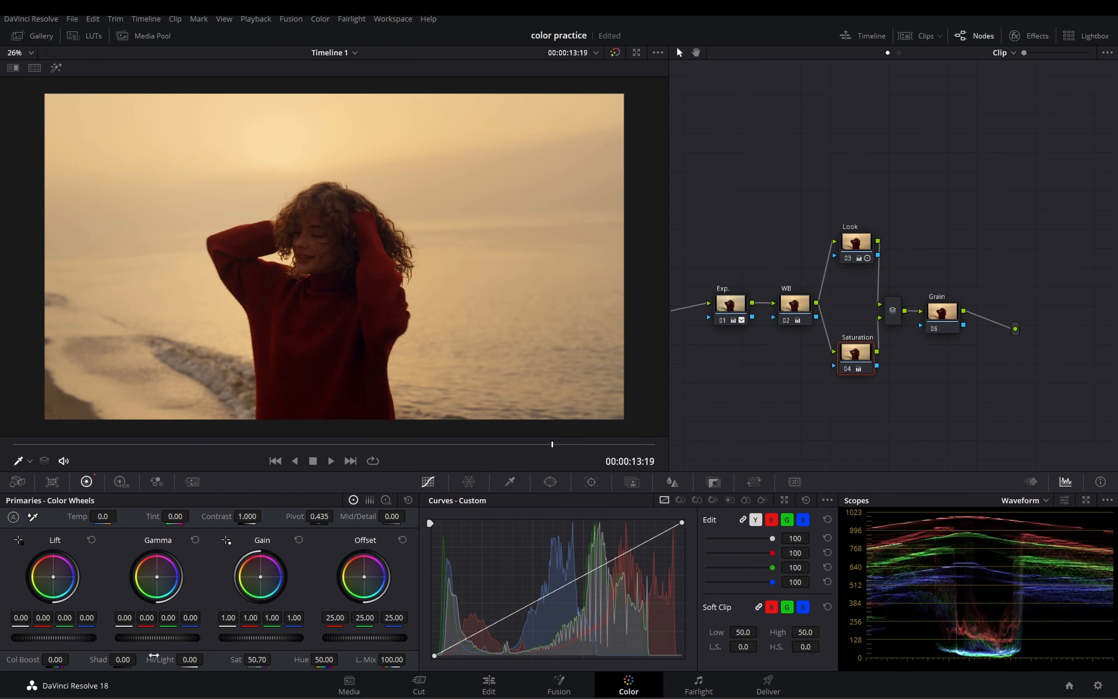
pyautogui.moveTo(59, 658); pyautogui.dragTo(59, 658)
pyautogui.scroll(-3, 444, 353)
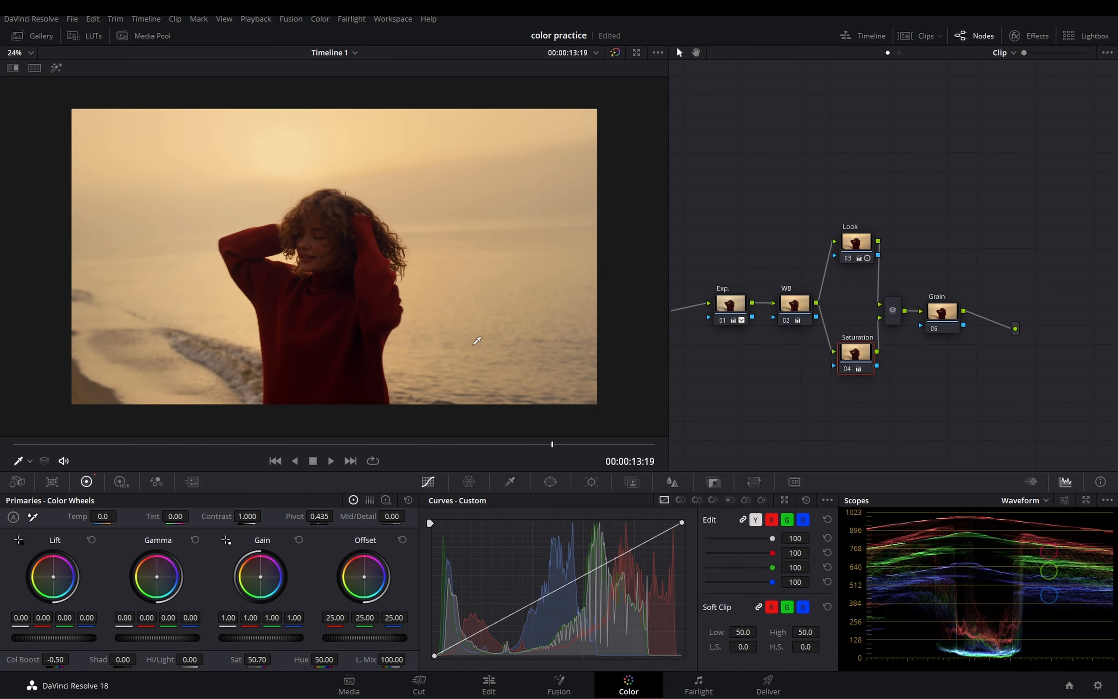
pyautogui.scroll(4, 412, 354)
pyautogui.scroll(1, 415, 350)
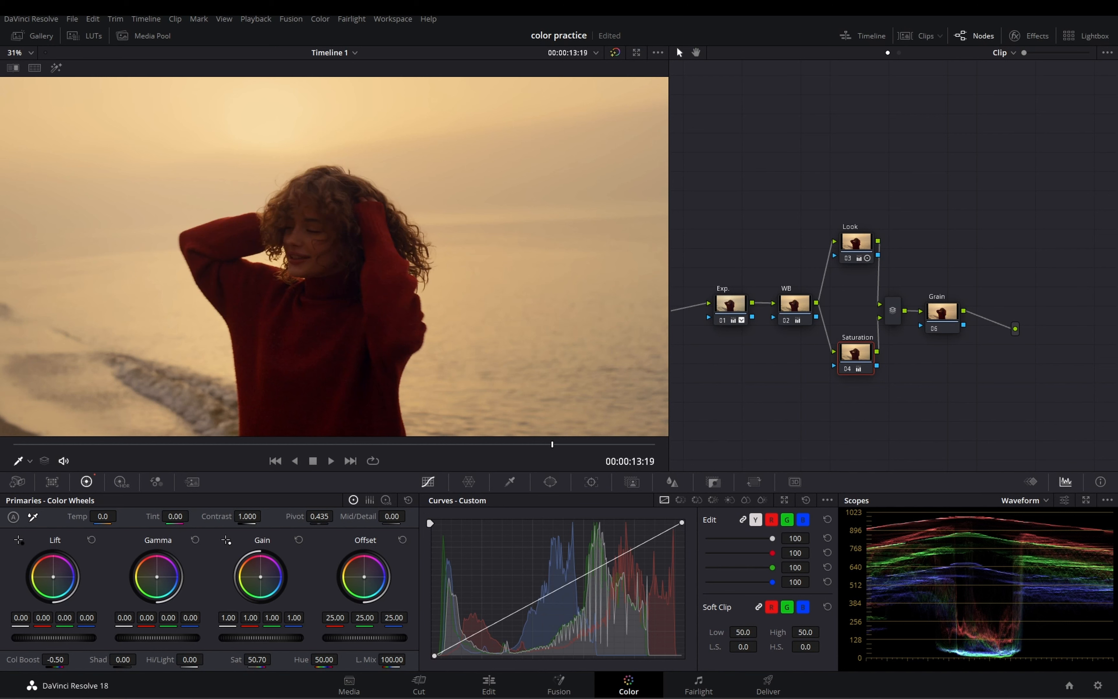
pyautogui.moveTo(55, 659); pyautogui.dragTo(59, 659)
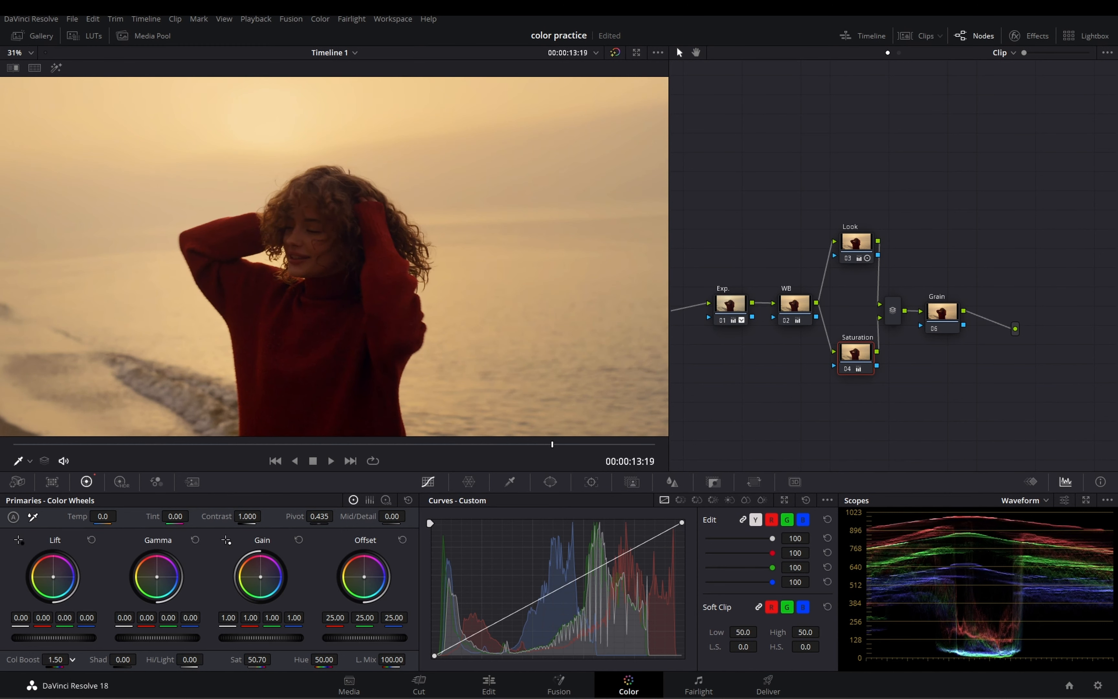
pyautogui.scroll(-3, 341, 336)
pyautogui.scroll(2, 341, 336)
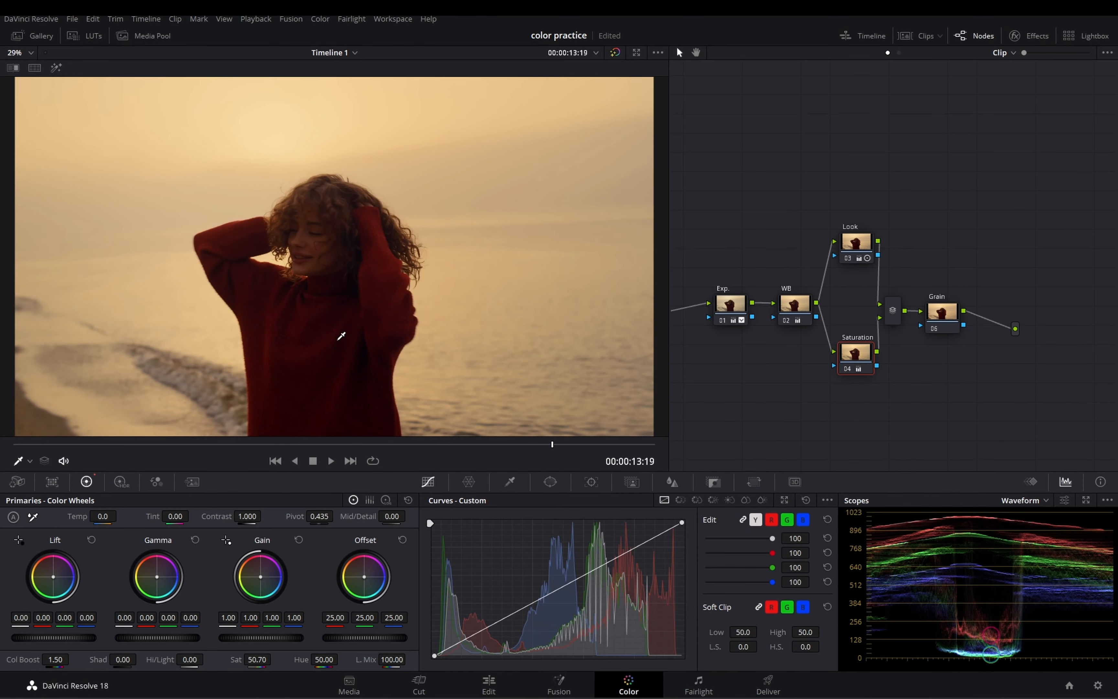
pyautogui.scroll(-2, 354, 329)
pyautogui.scroll(1, 406, 323)
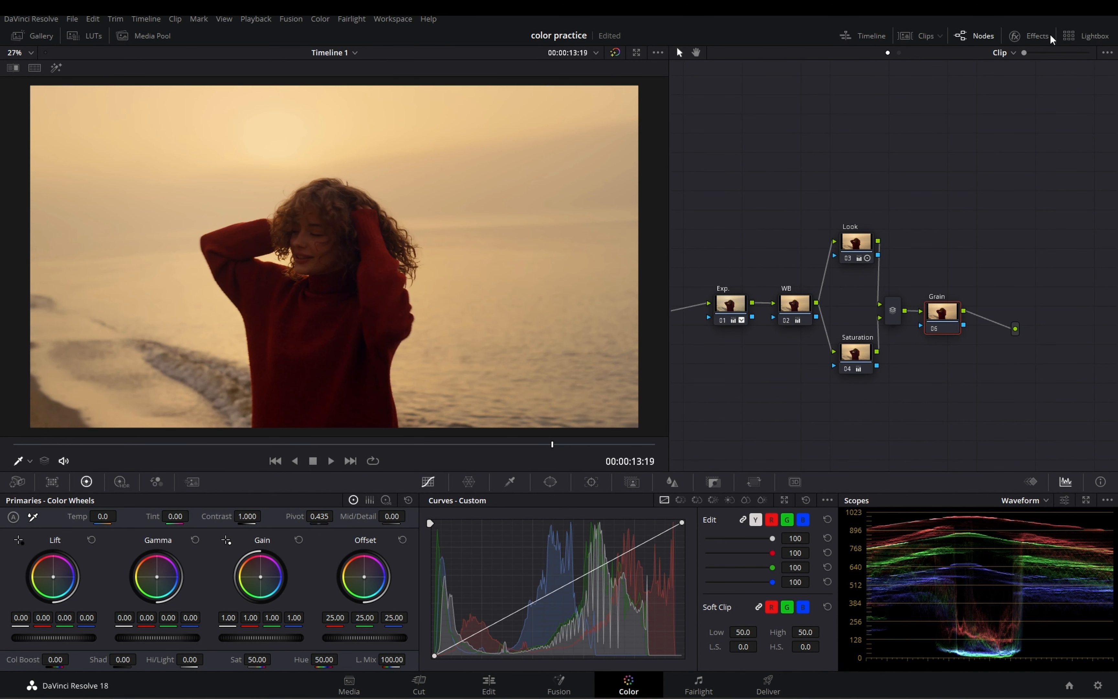
# Step: Search the effects library for "gr" and apply the Film Grain effect to the Grain node
pyautogui.click(1037, 35)
pyautogui.click(1086, 52)
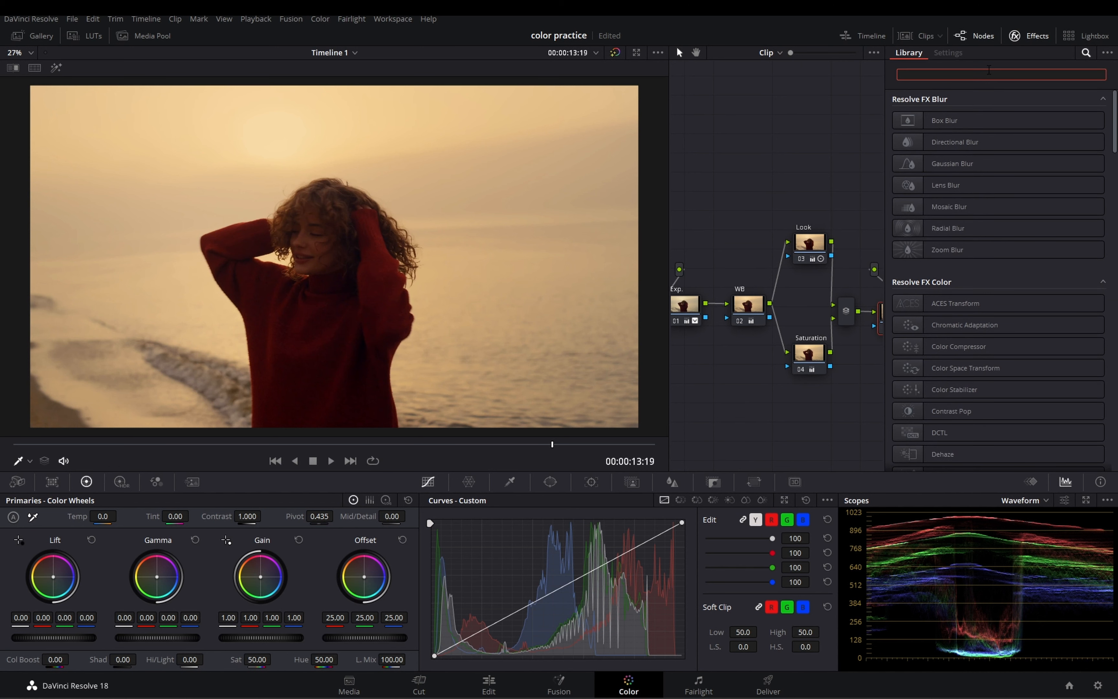
pyautogui.write('gr')
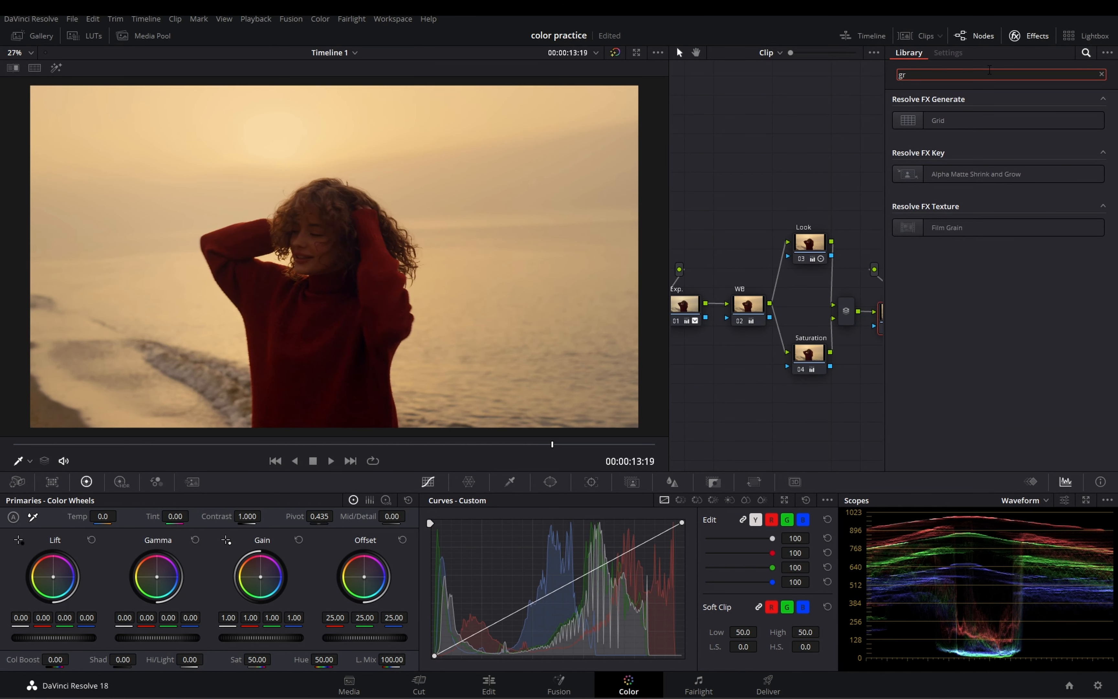
pyautogui.click(696, 52)
pyautogui.moveTo(758, 105); pyautogui.dragTo(653, 97)
pyautogui.moveTo(969, 232); pyautogui.dragTo(787, 305)
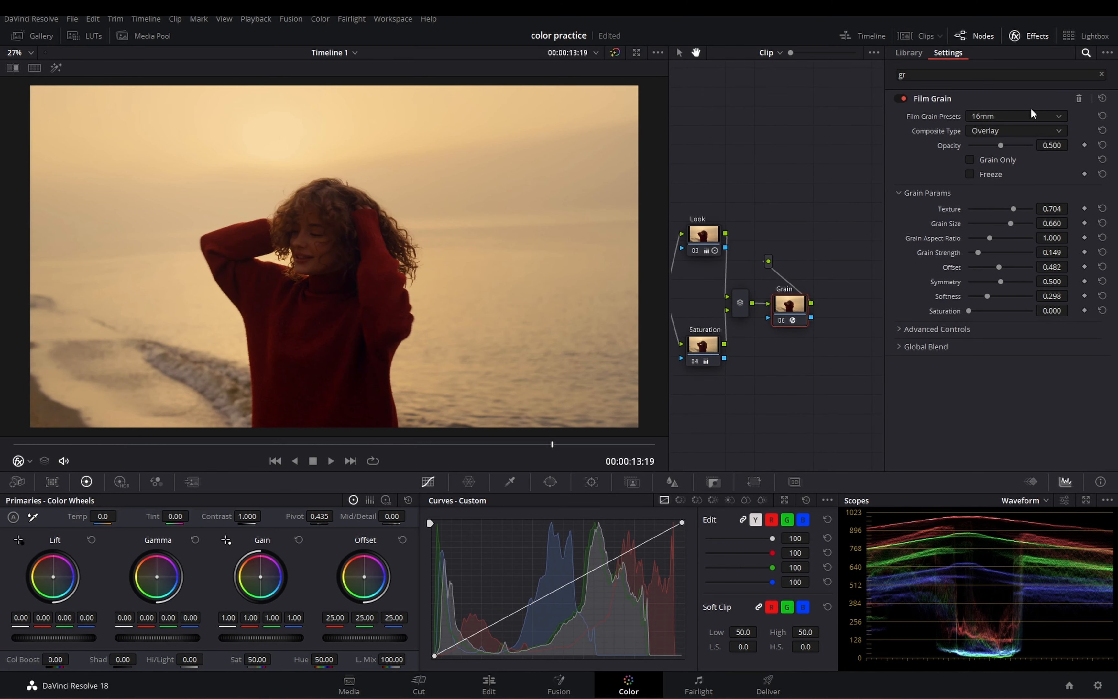
# Step: Set Film Grain to the 35mm preset with Freeze enabled and Opacity at 1.000, and display only the grain
pyautogui.click(1031, 118)
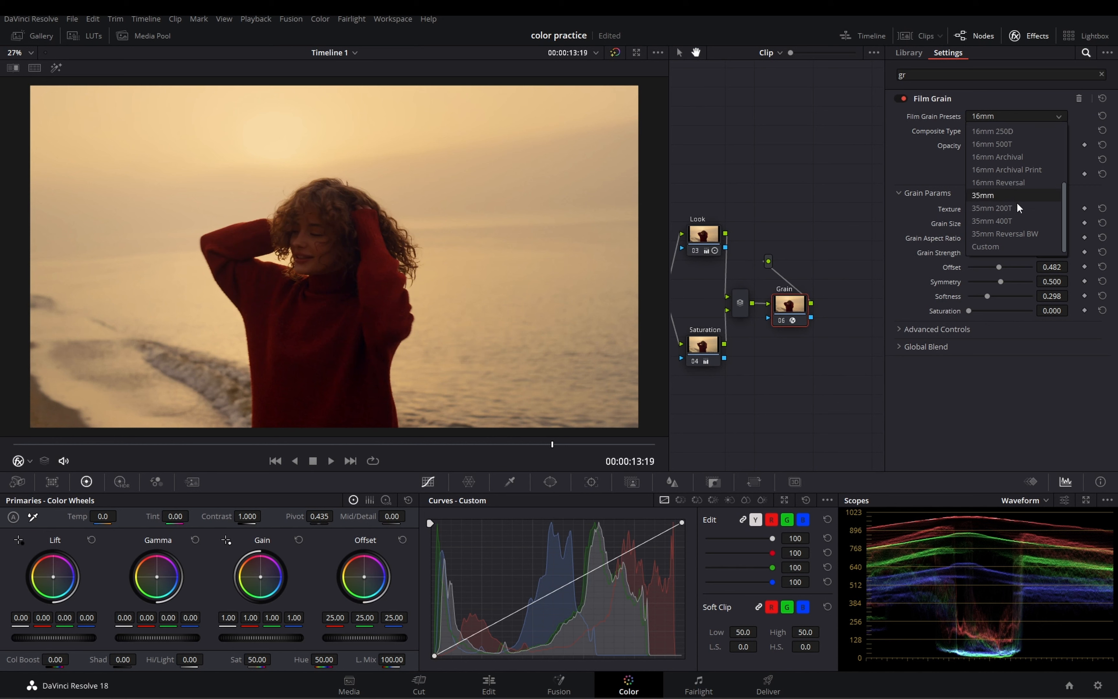
pyautogui.click(1014, 194)
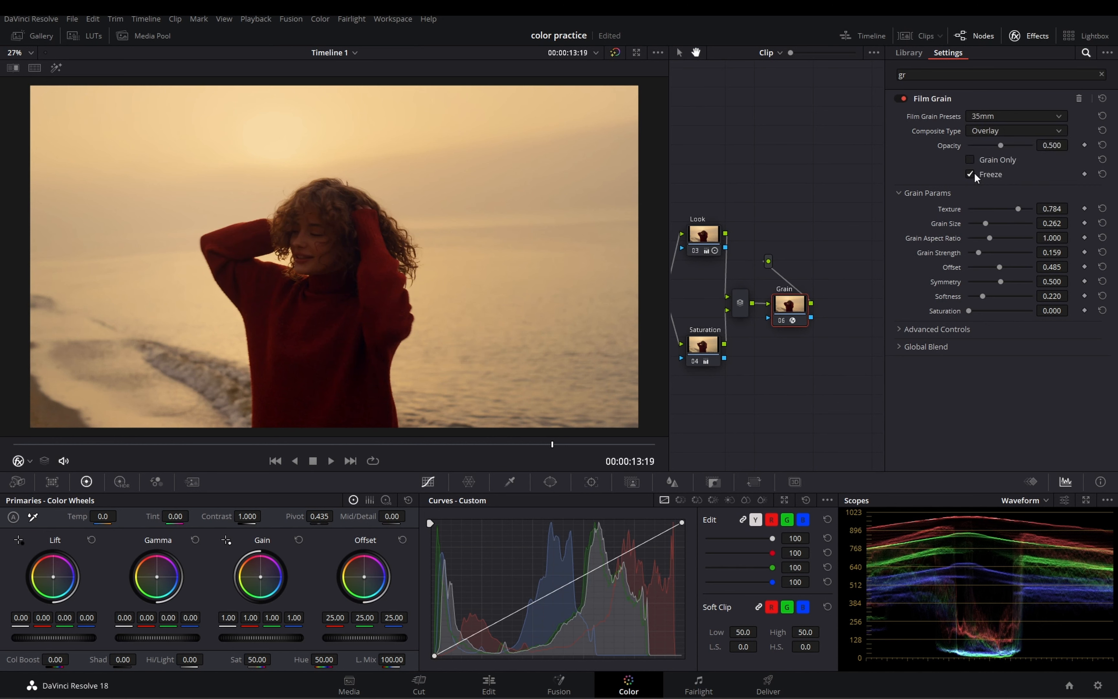
pyautogui.moveTo(1001, 143); pyautogui.dragTo(1104, 157)
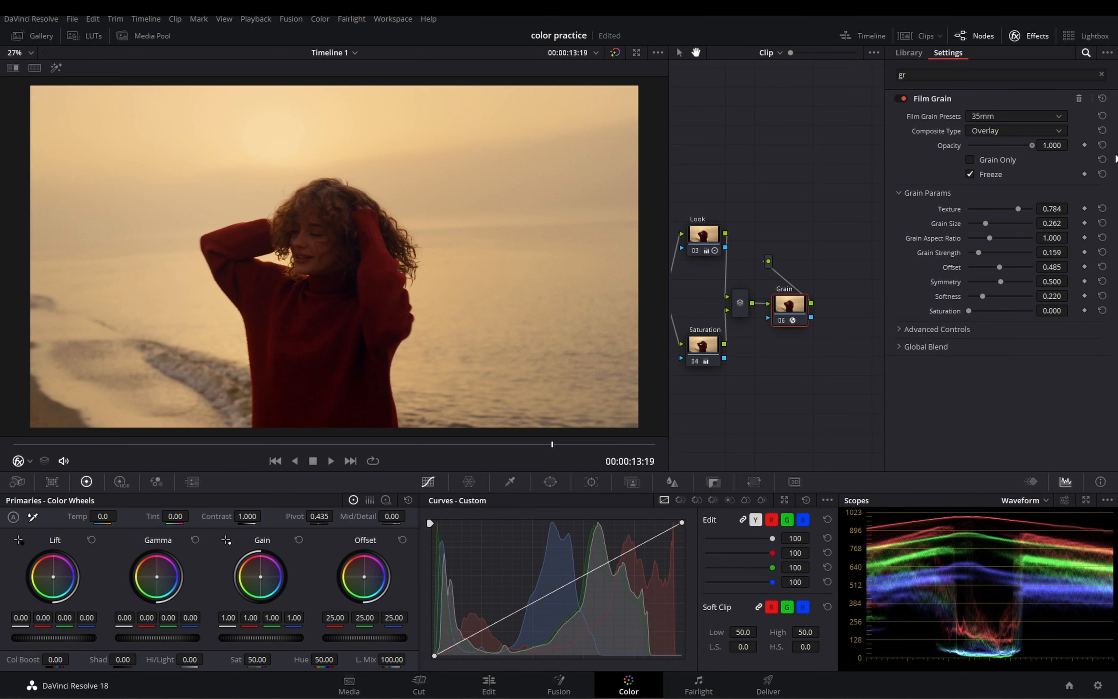
pyautogui.click(973, 162)
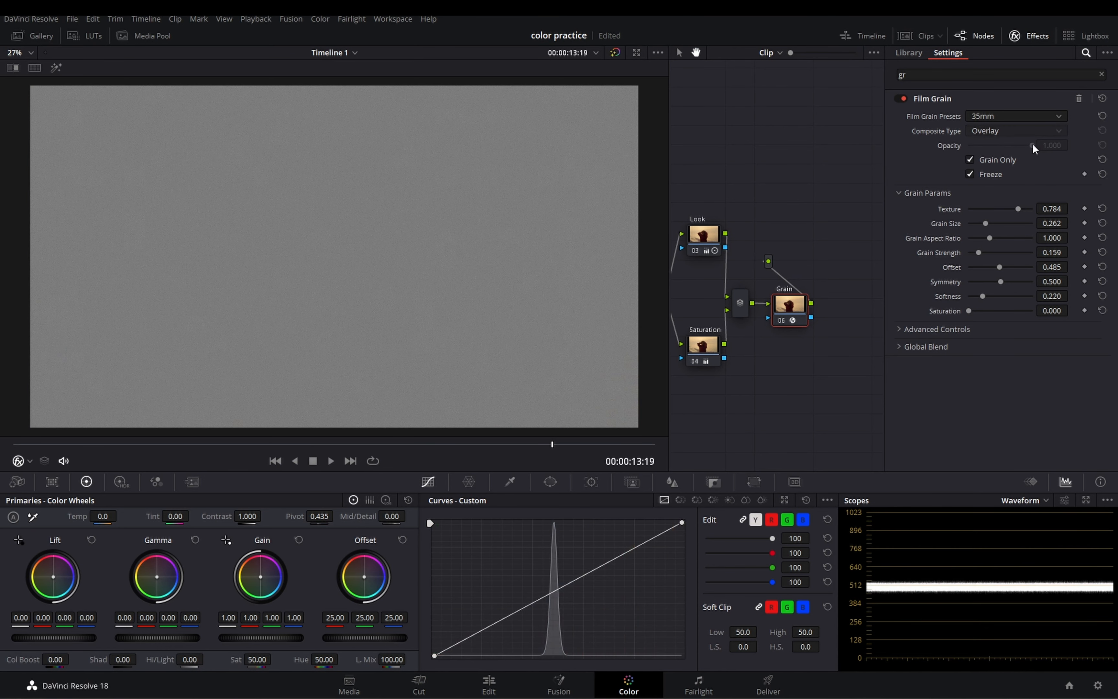